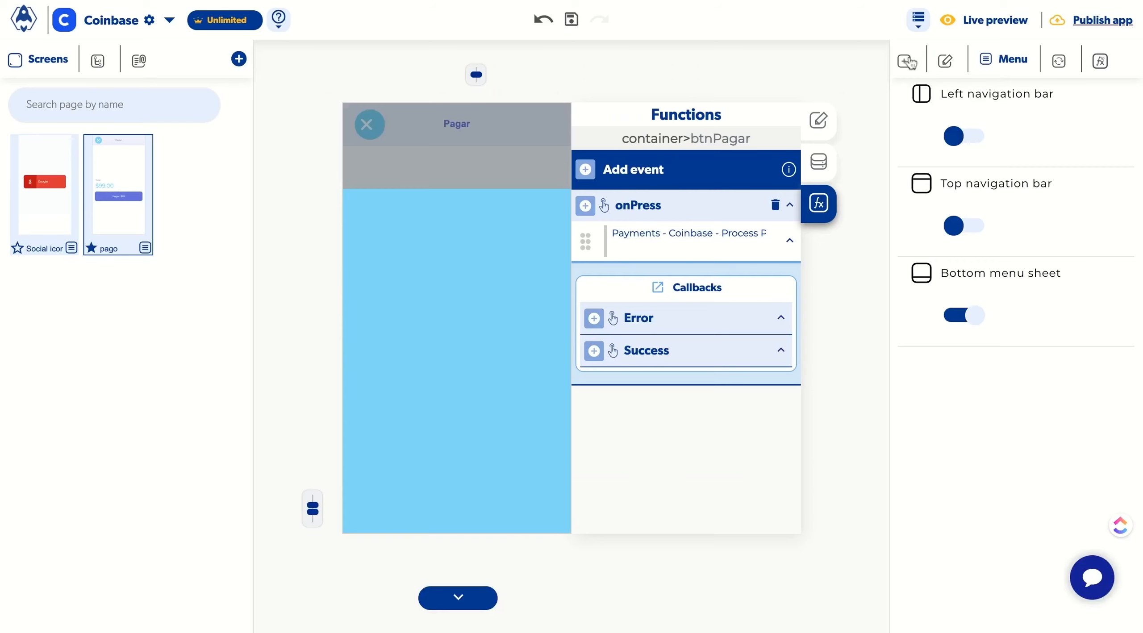
Step: Insert a Web View into the bottom menu sheet
{"action": "left_click", "coordinate": [909, 62]}
{"action": "scroll", "coordinate": [947, 398], "scroll_direction": "down", "scroll_amount": 3}
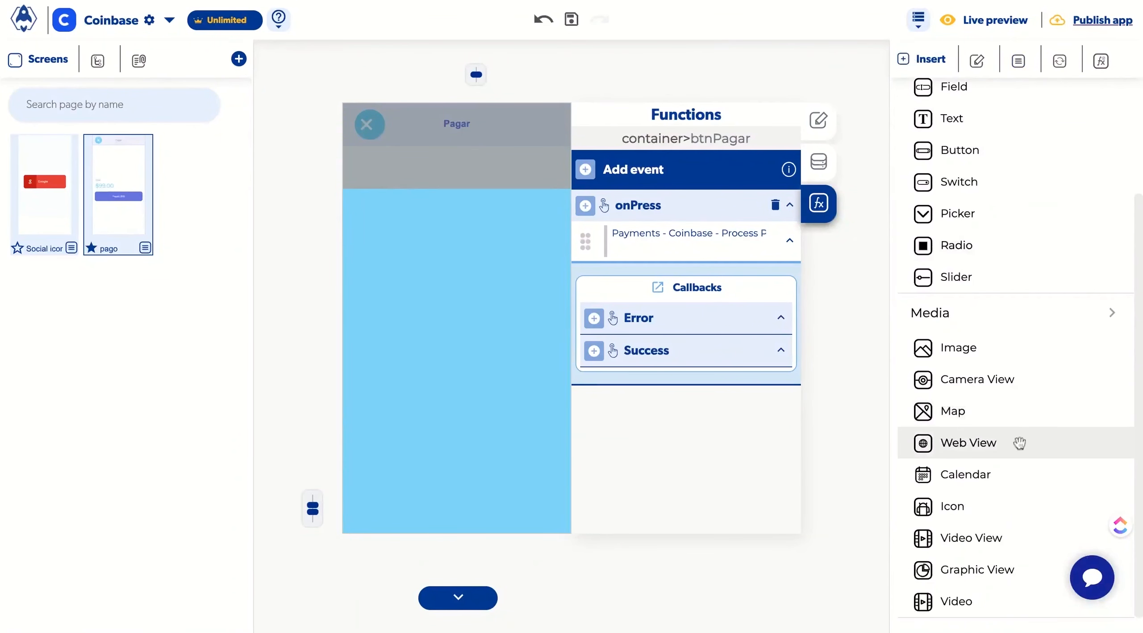
{"action": "left_click_drag", "start_coordinate": [1020, 443], "coordinate": [446, 362]}
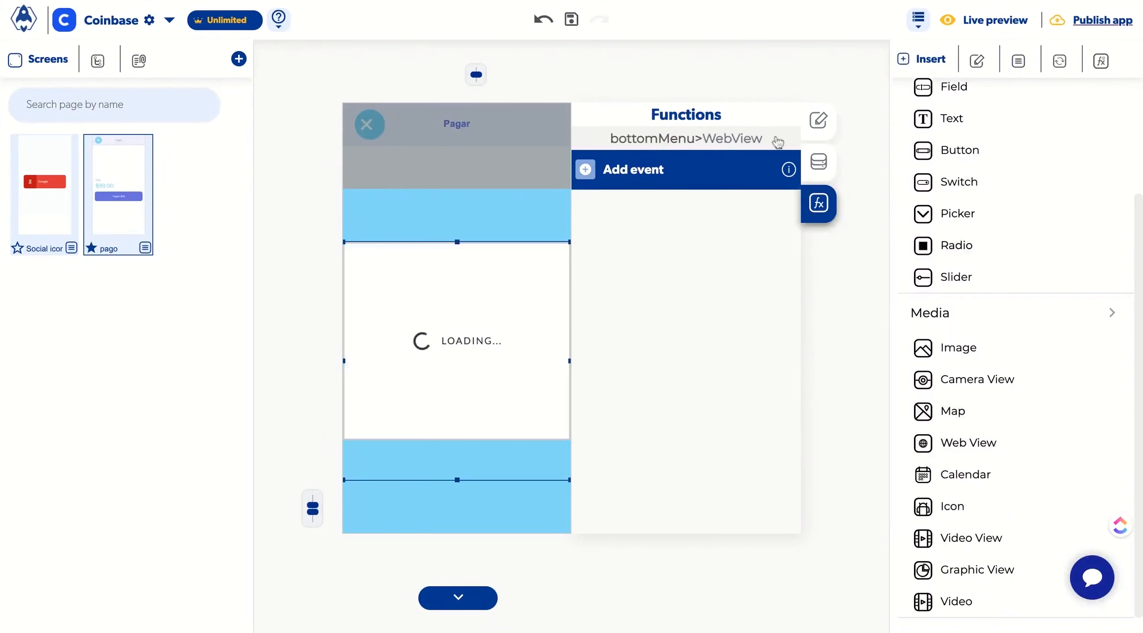
Step: Set the web view's size to 100 x 100 in percent units
{"action": "left_click", "coordinate": [817, 122]}
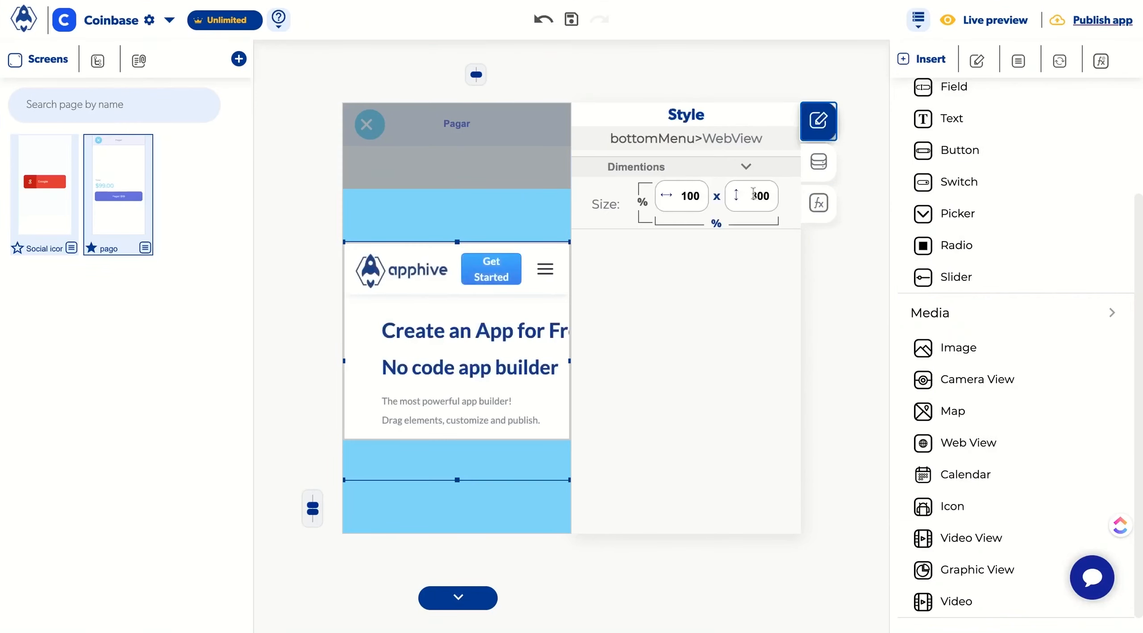
{"action": "left_click", "coordinate": [754, 194]}
{"action": "left_click", "coordinate": [643, 204]}
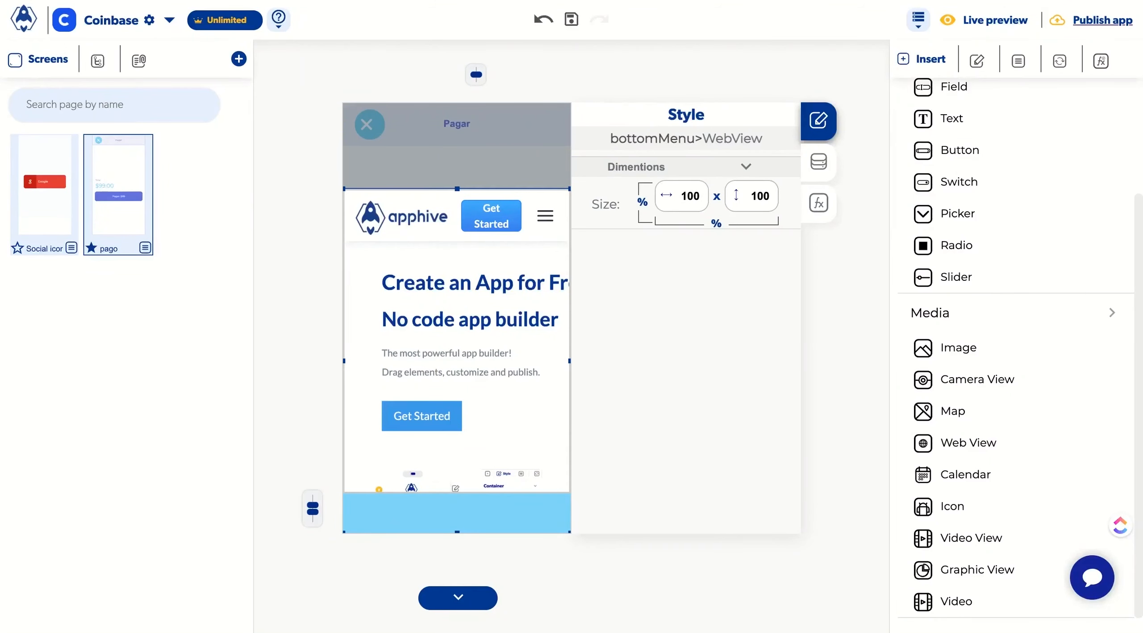
{"action": "left_click", "coordinate": [820, 161]}
{"action": "triple_click", "coordinate": [721, 203]}
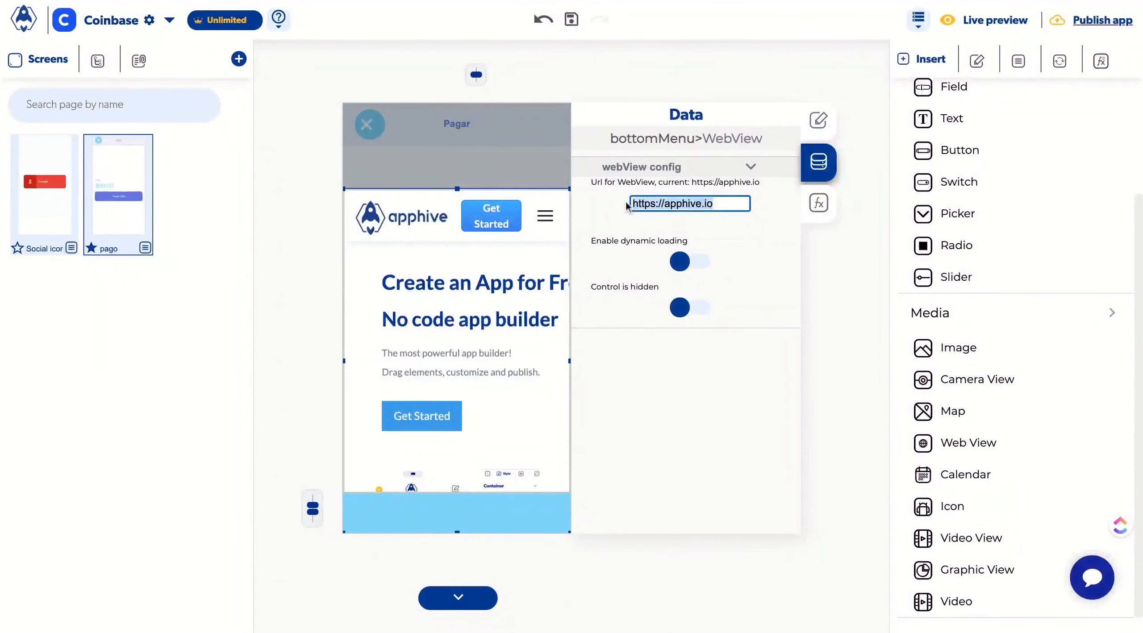
{"action": "type", "text": "https://pay.apphive.io/"}
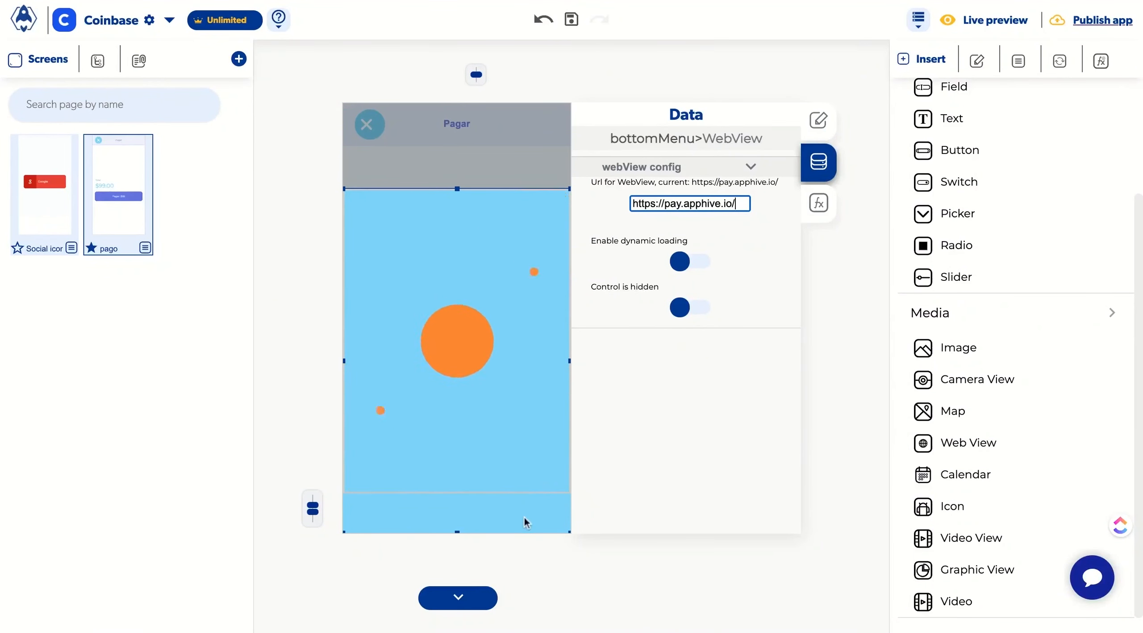
Step: Add a Modify control action to the Success callback of the Pagar button's Coinbase payment event
{"action": "left_click", "coordinate": [470, 596]}
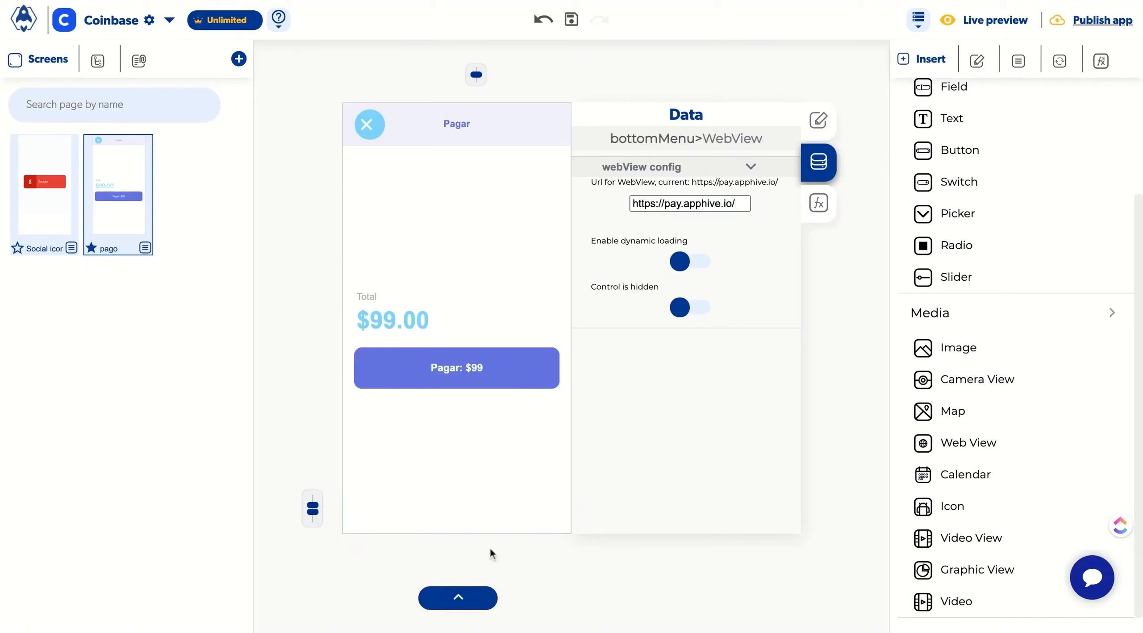
{"action": "left_click", "coordinate": [520, 353]}
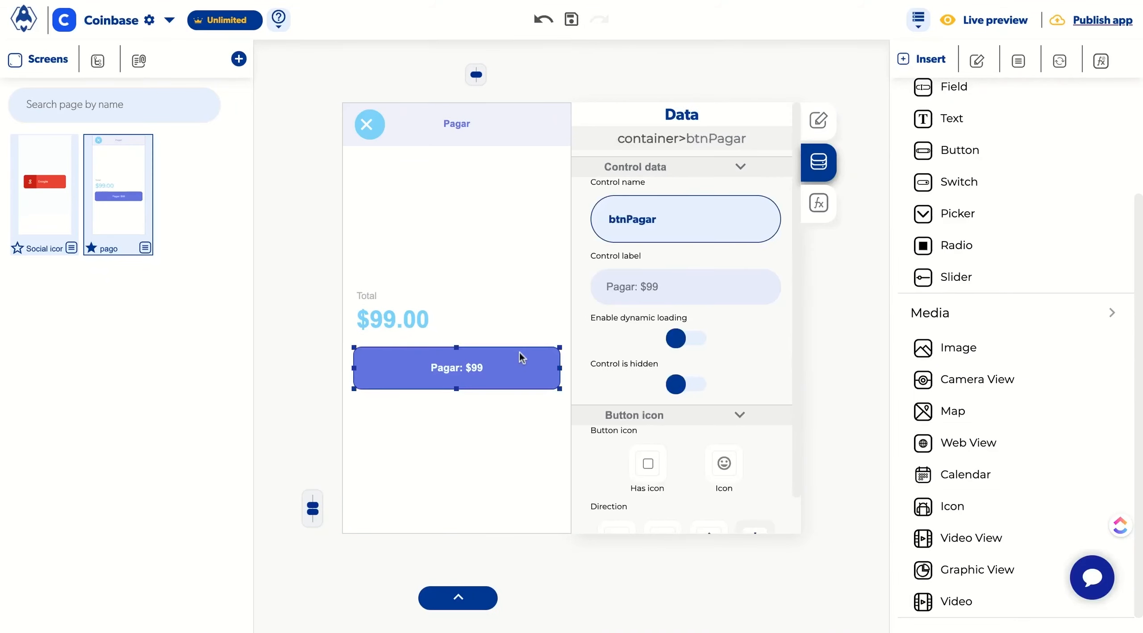
{"action": "left_click", "coordinate": [818, 205]}
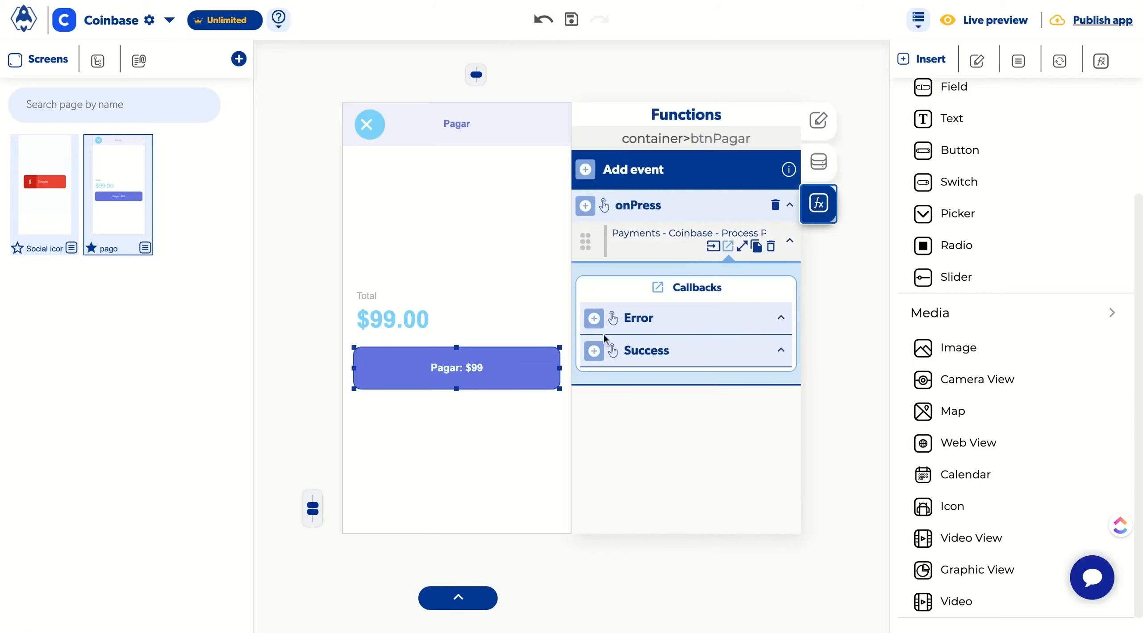
{"action": "left_click", "coordinate": [595, 352]}
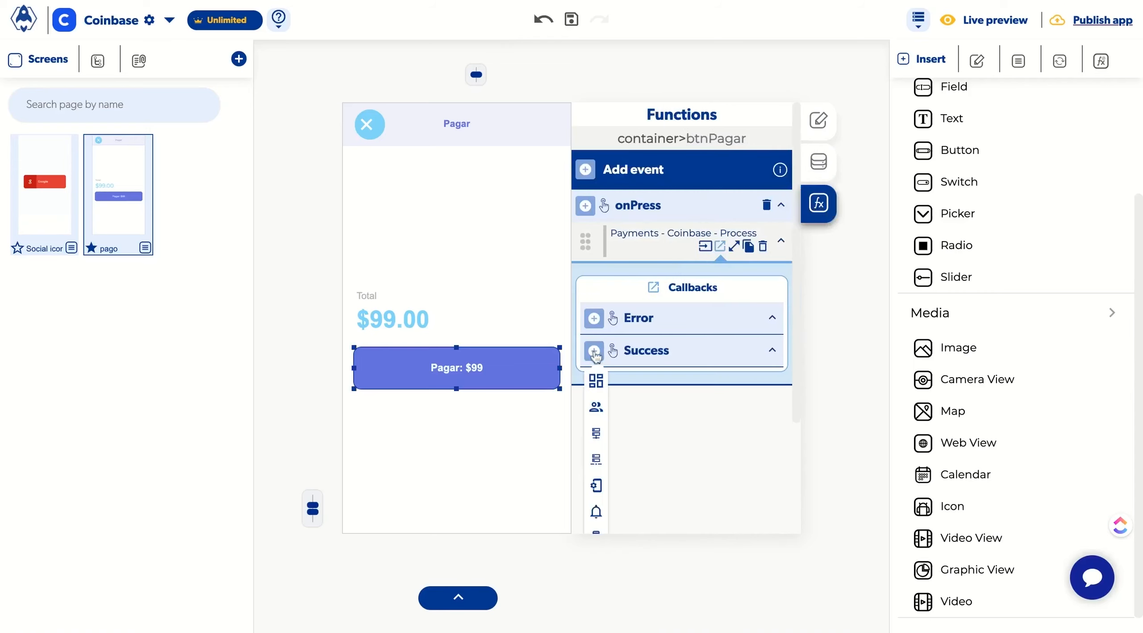
{"action": "left_click", "coordinate": [601, 275]}
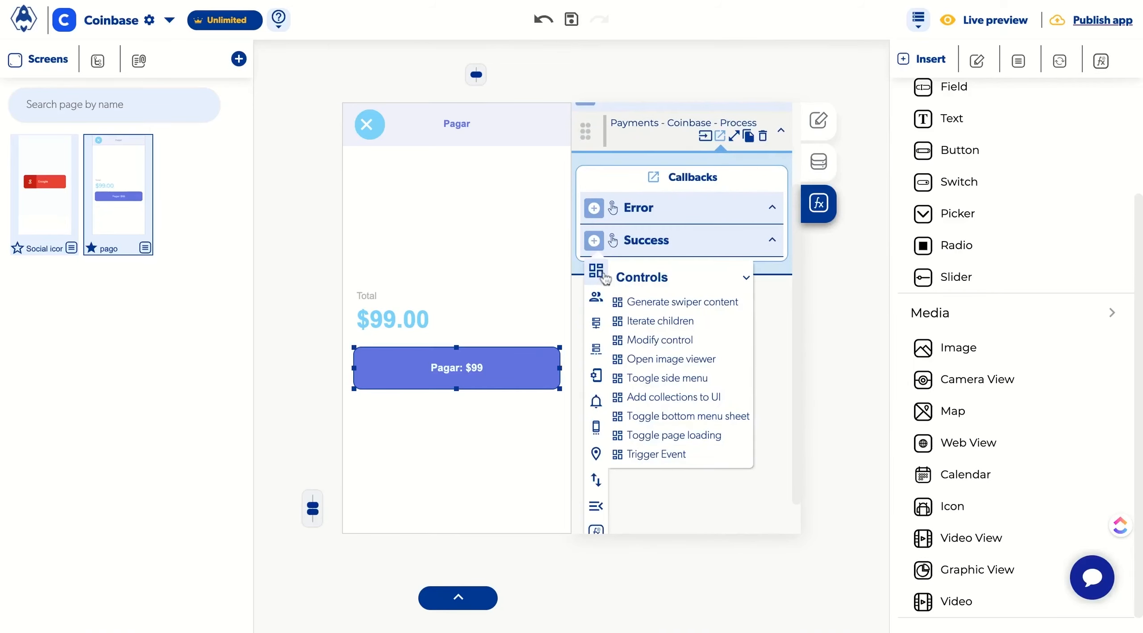
{"action": "left_click", "coordinate": [664, 341]}
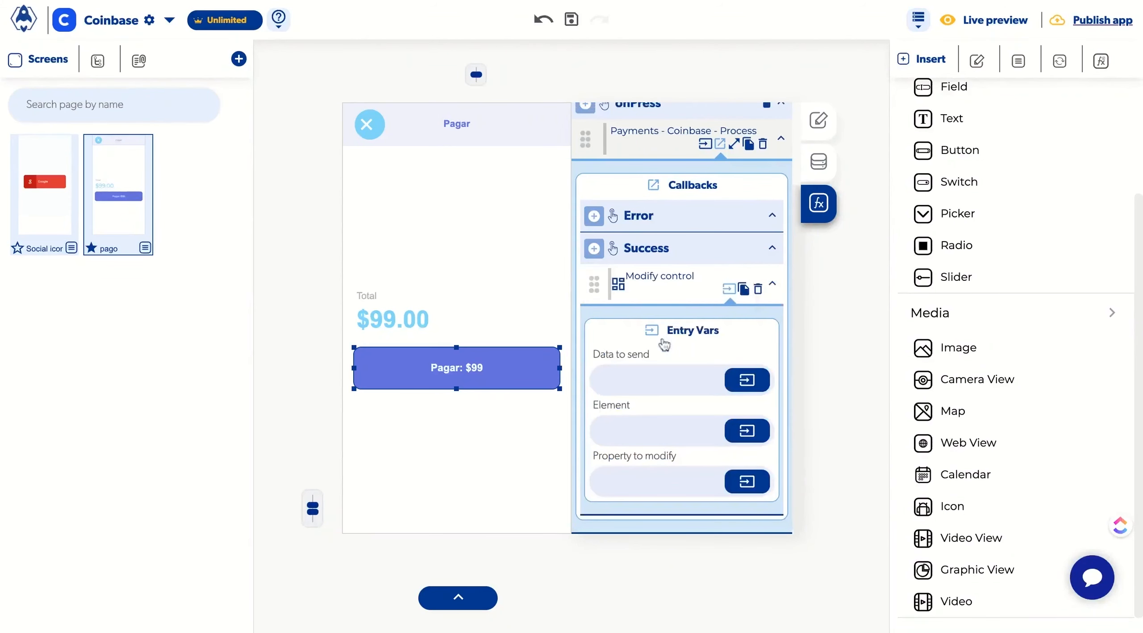
Step: Set Data to send to the url attribute of the Payments - Coinbase - Process Payment output
{"action": "left_click", "coordinate": [747, 379]}
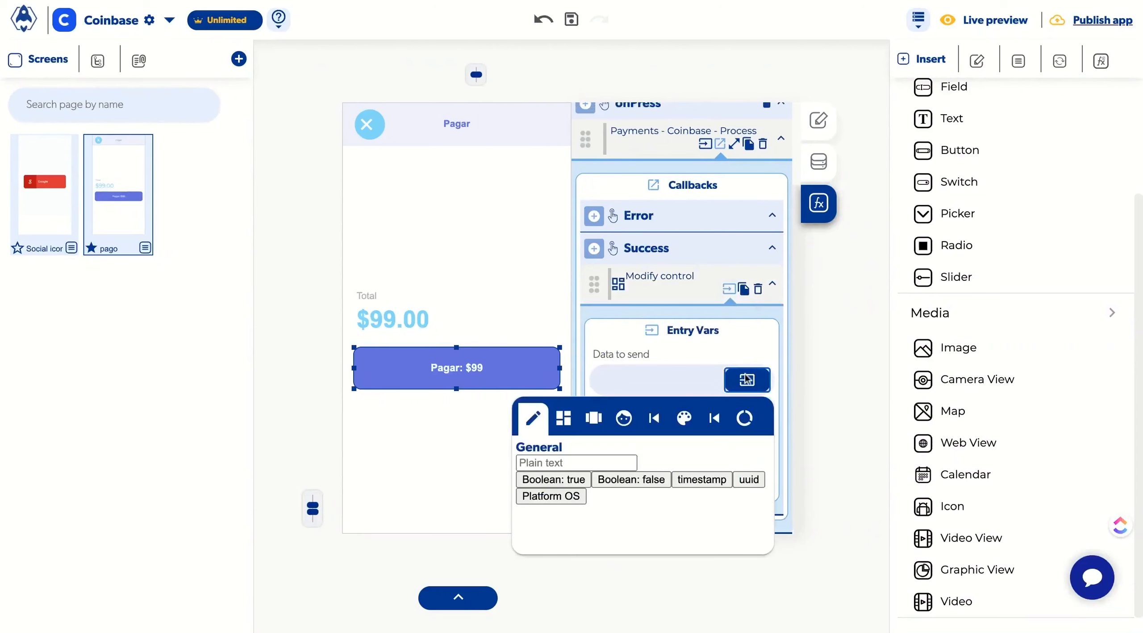
{"action": "left_click", "coordinate": [722, 420]}
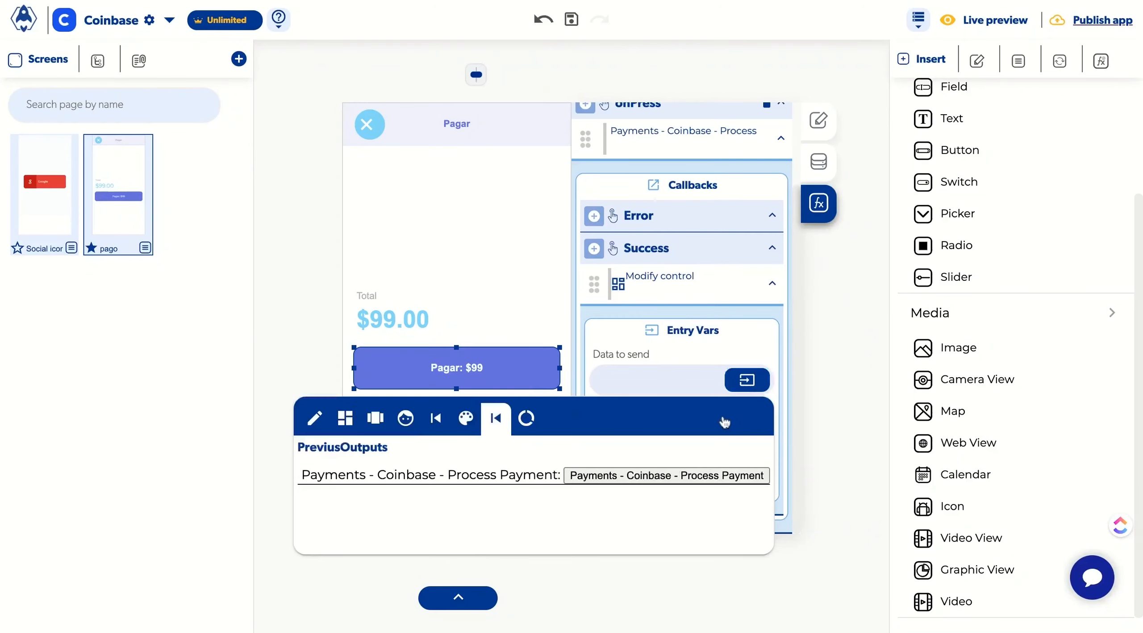
{"action": "left_click", "coordinate": [667, 476]}
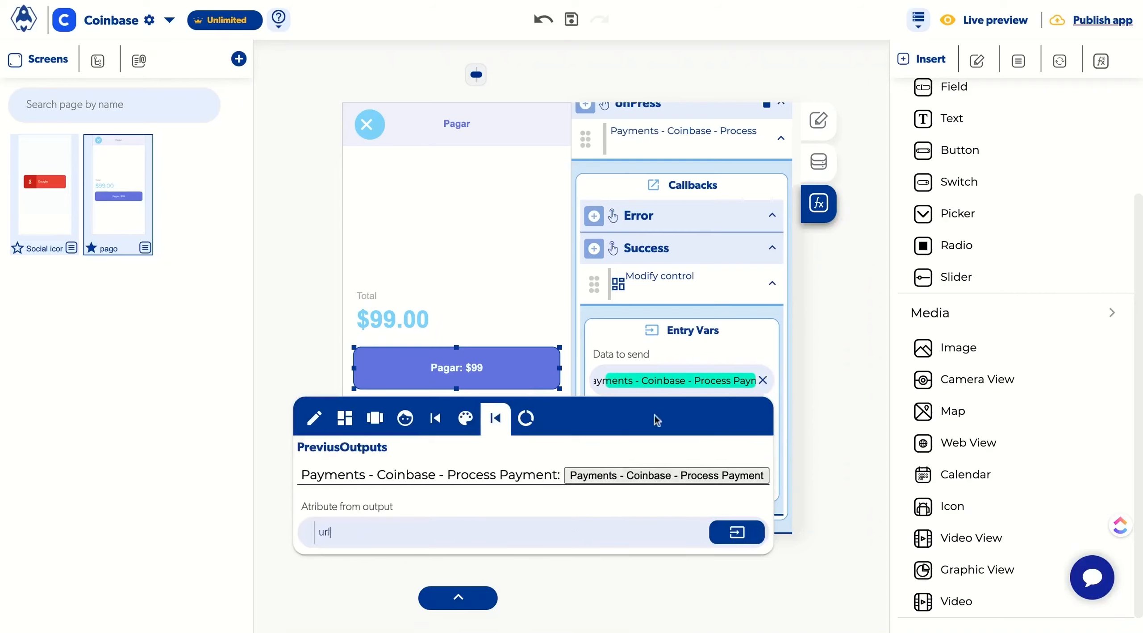
{"action": "left_click", "coordinate": [677, 384]}
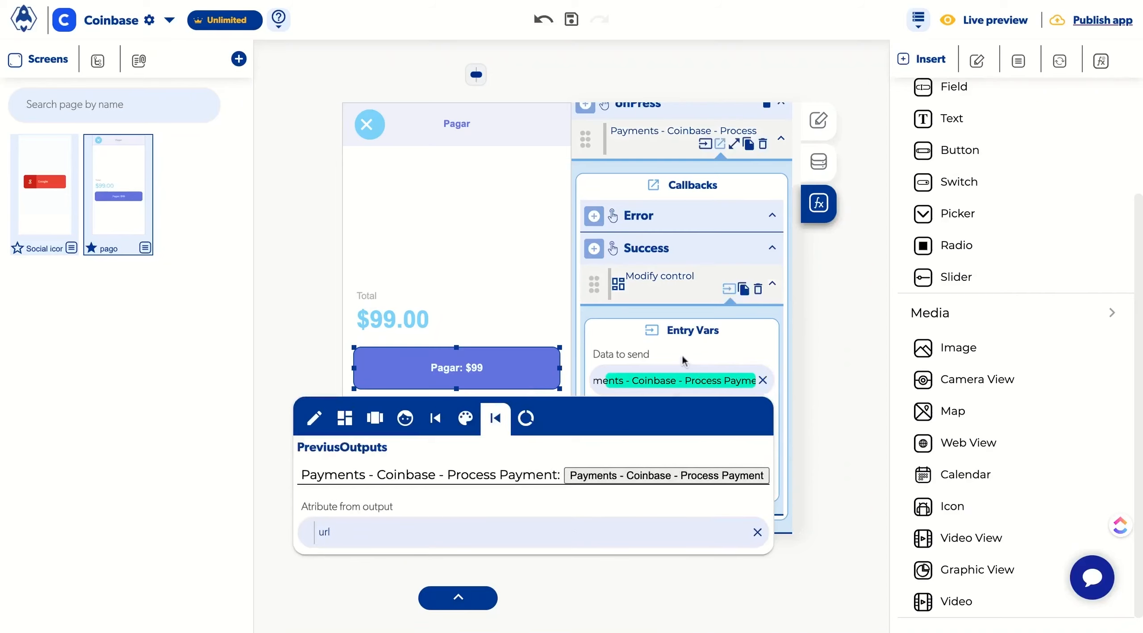
{"action": "left_click", "coordinate": [701, 380]}
Step: Choose the WebView as the element to modify and href as the property to modify
{"action": "left_click", "coordinate": [733, 436]}
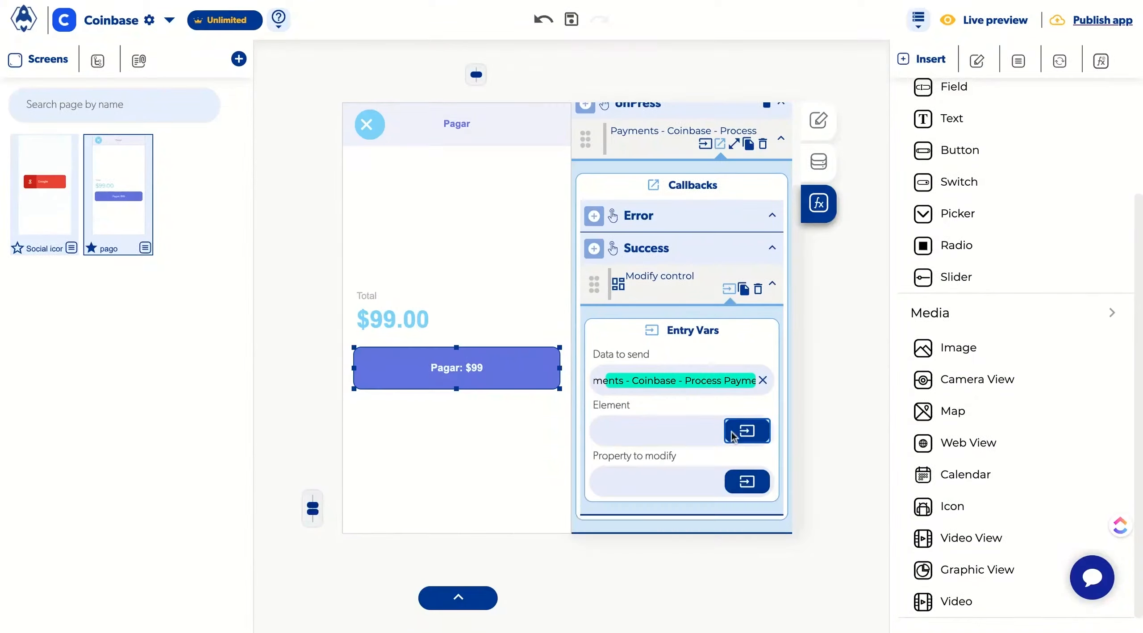
{"action": "left_click", "coordinate": [563, 468]}
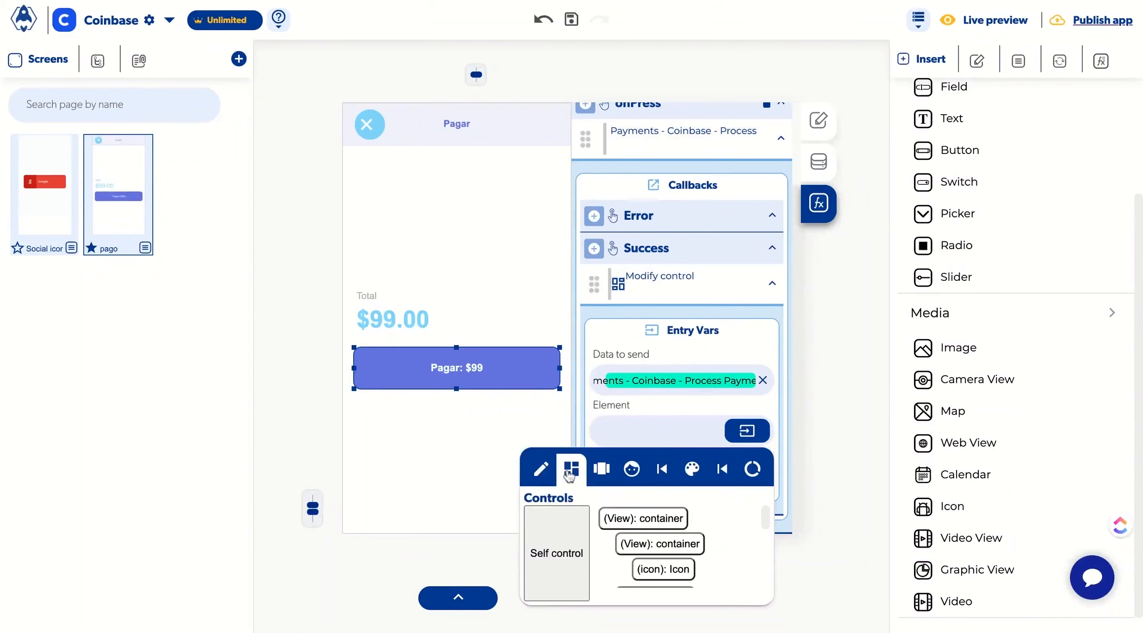
{"action": "scroll", "coordinate": [625, 545], "scroll_direction": "down", "scroll_amount": 3}
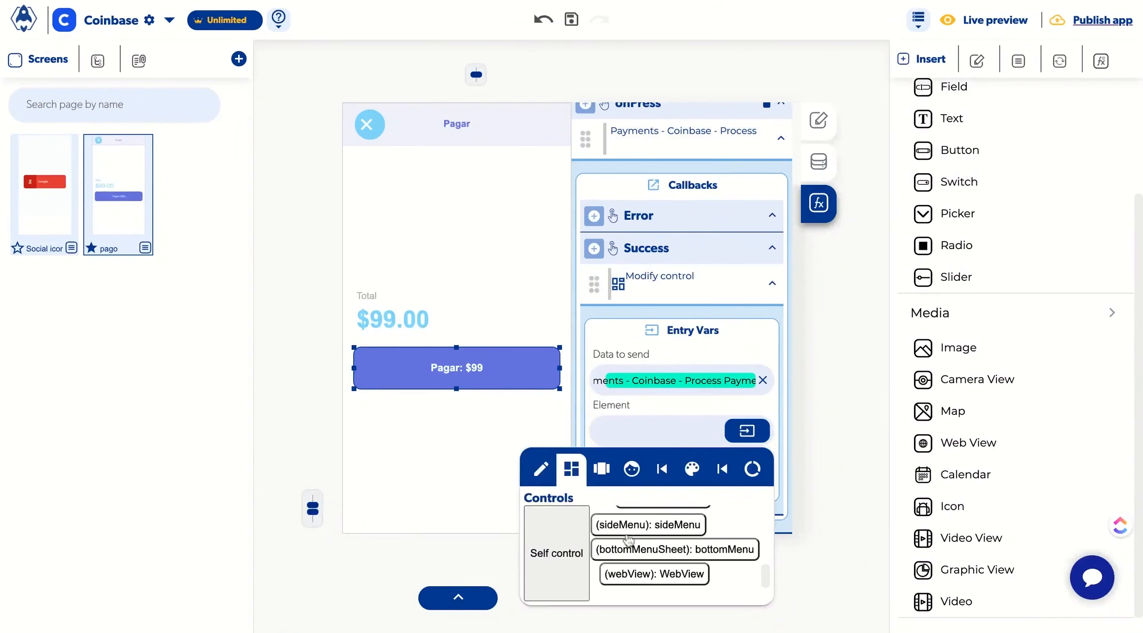
{"action": "left_click", "coordinate": [639, 576]}
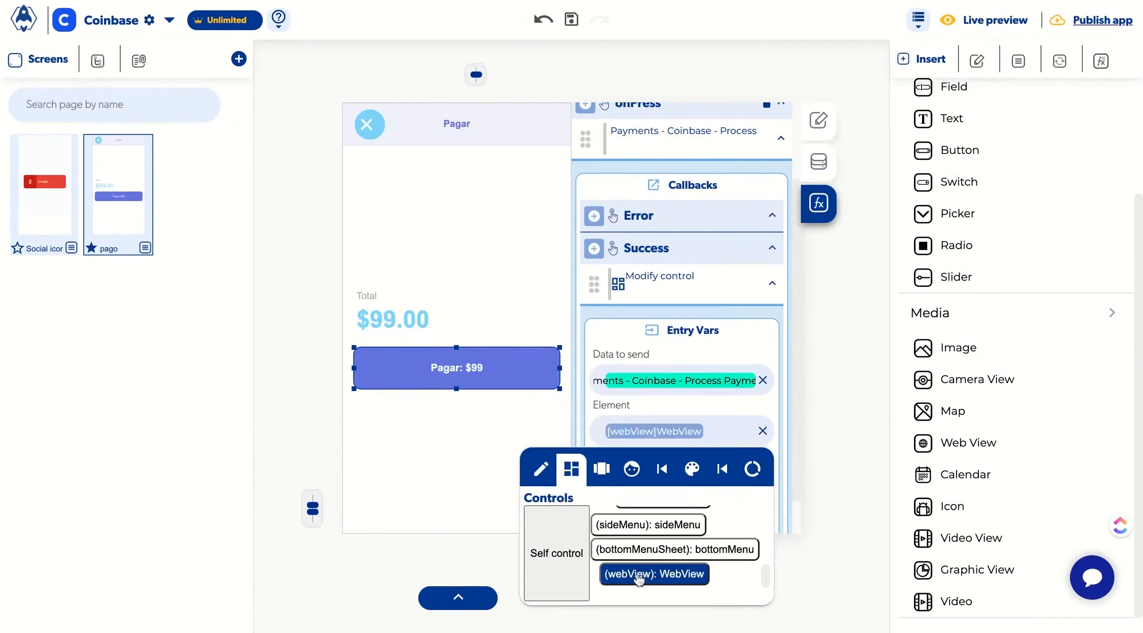
{"action": "left_click", "coordinate": [646, 412]}
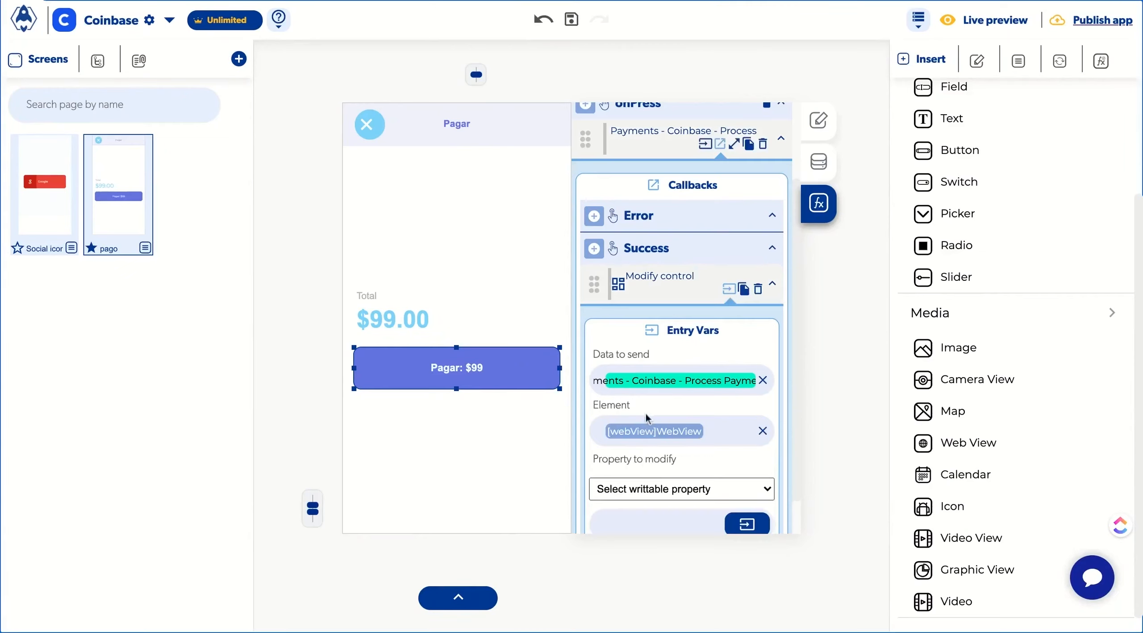
{"action": "left_click", "coordinate": [641, 489]}
{"action": "left_click", "coordinate": [640, 456]}
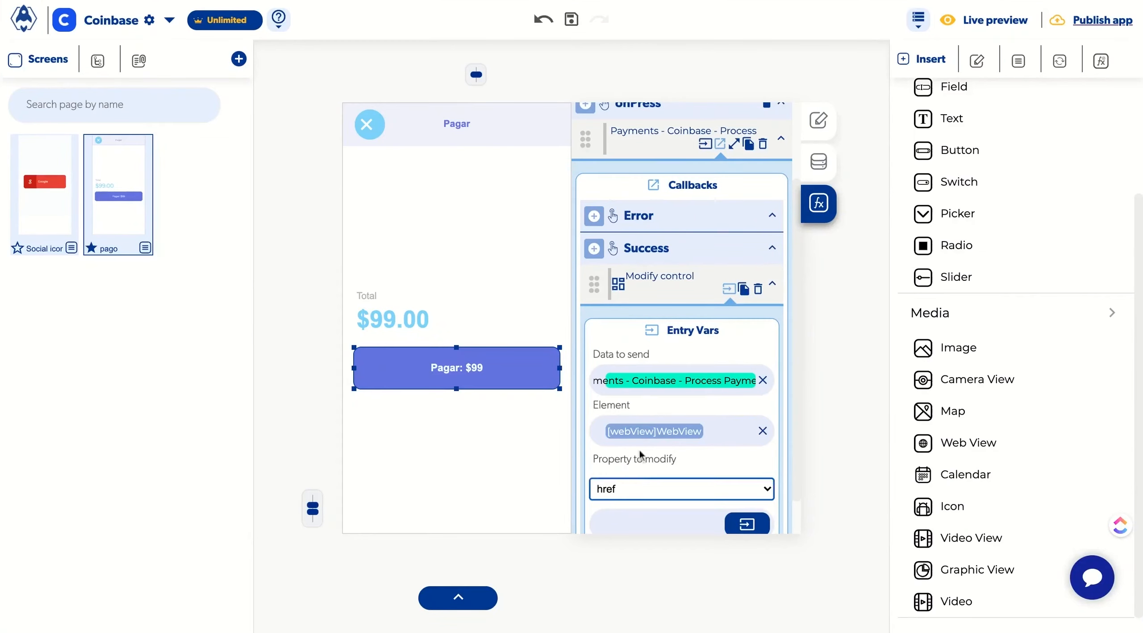
Step: Add a Toggle bottom menu sheet action to the Success callback
{"action": "left_click", "coordinate": [594, 251]}
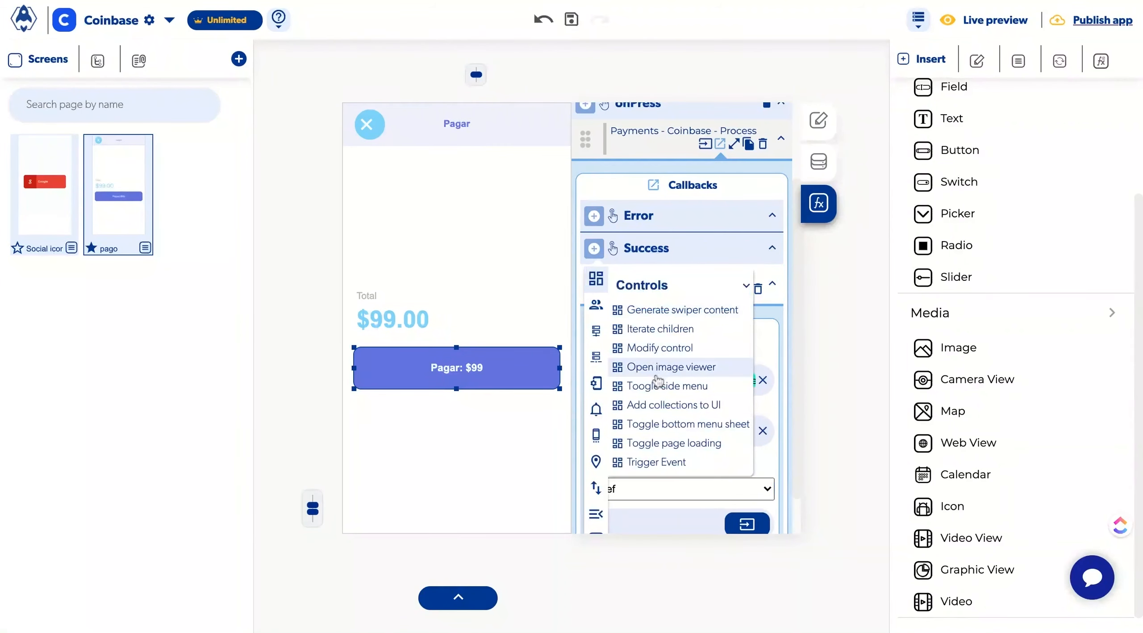
{"action": "left_click", "coordinate": [666, 425]}
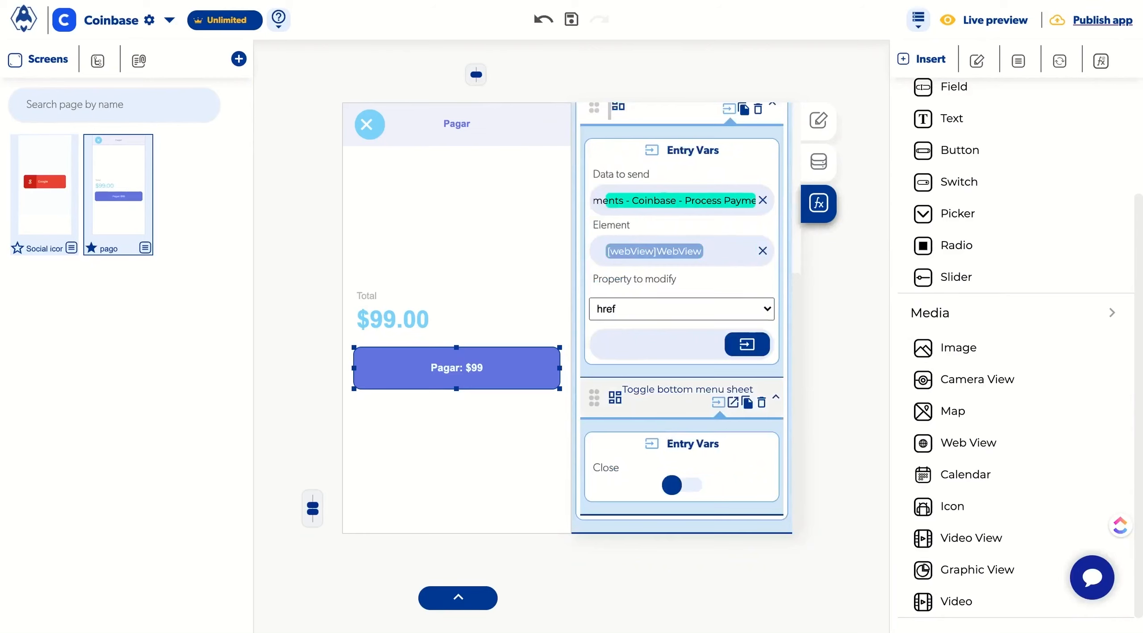
Step: Add a Send Alert action titled Error to the Error callback
{"action": "scroll", "coordinate": [682, 318], "scroll_direction": "up", "scroll_amount": 5}
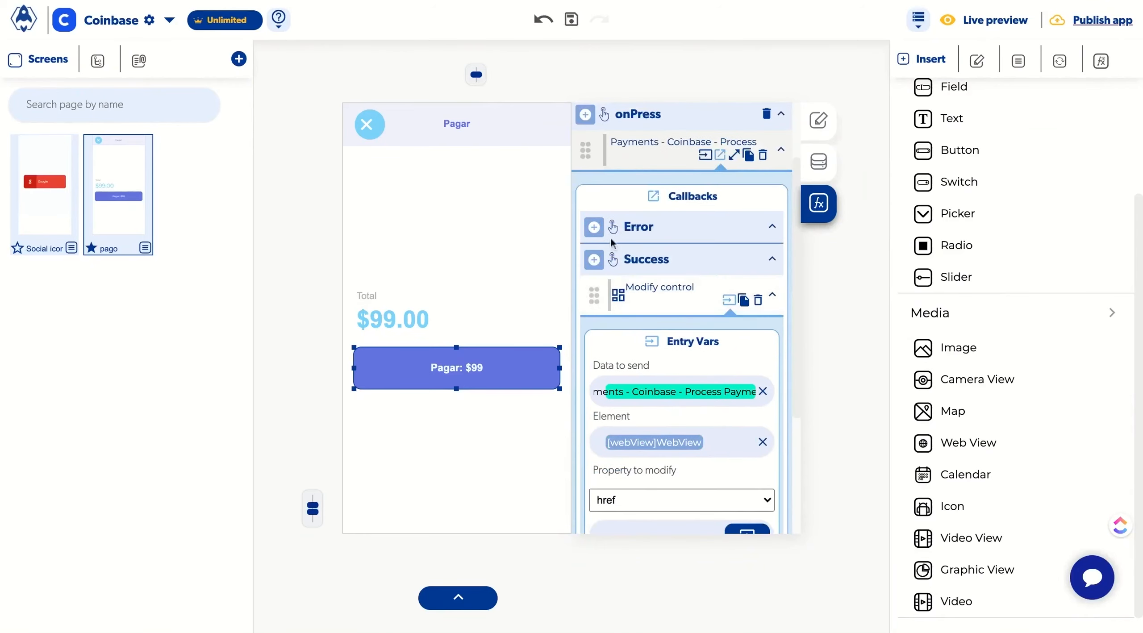
{"action": "left_click", "coordinate": [599, 228]}
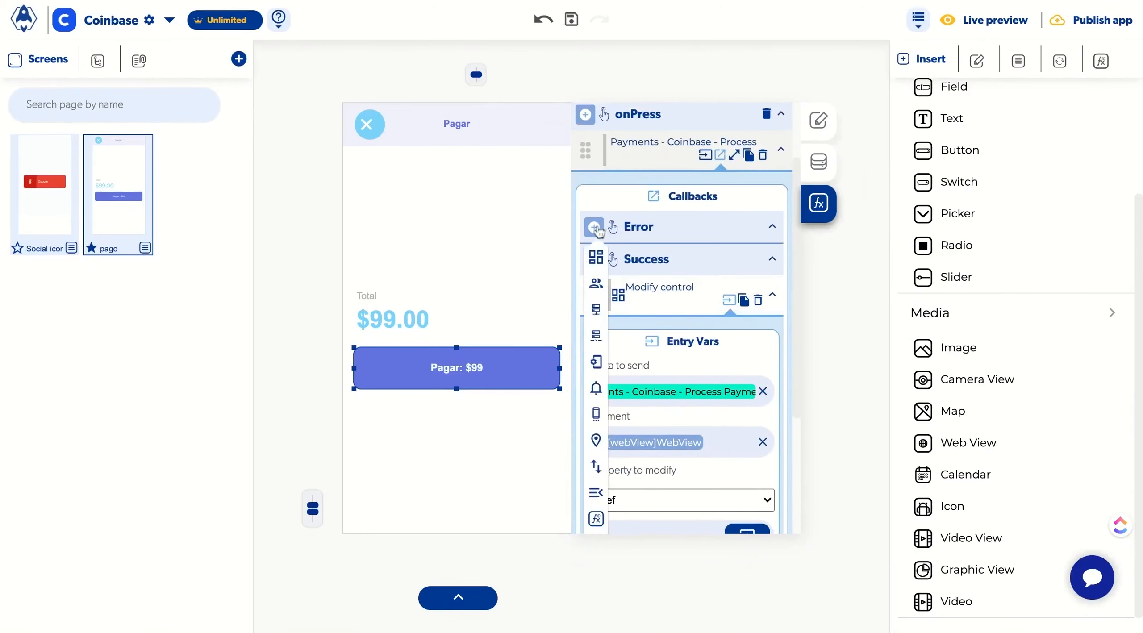
{"action": "mouse_move", "coordinate": [597, 388]}
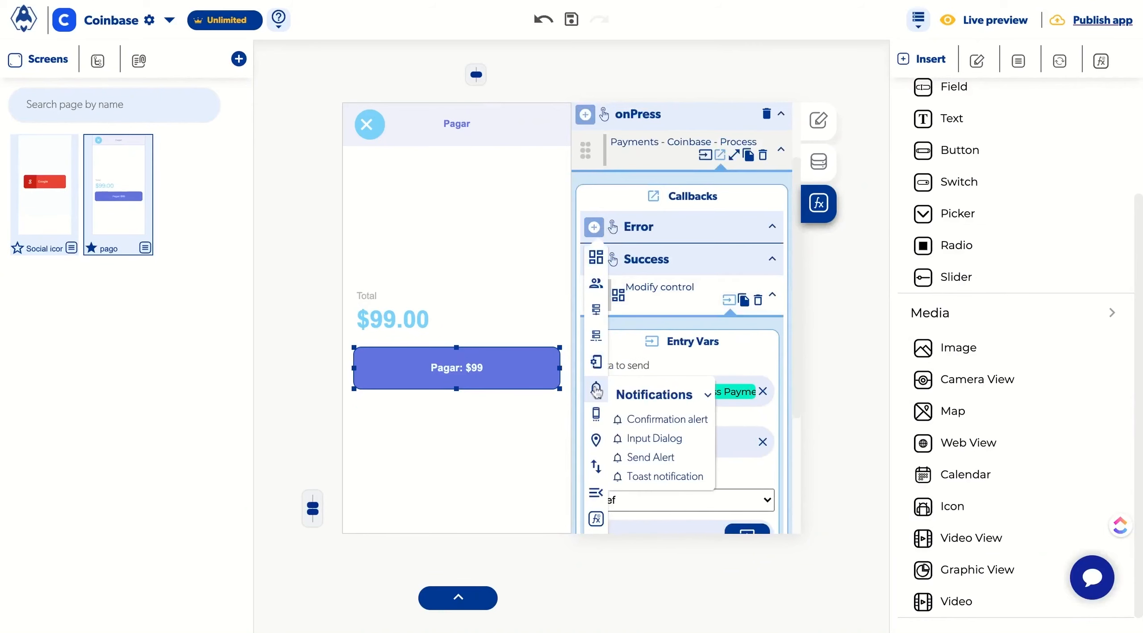
{"action": "left_click", "coordinate": [639, 458]}
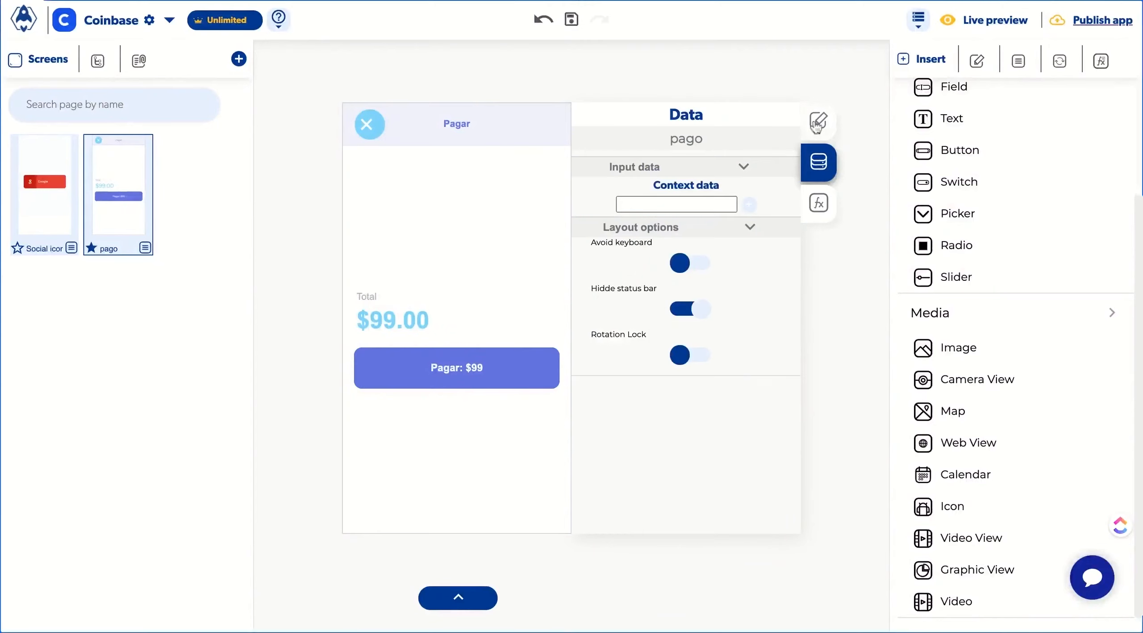
Step: Add a context data variable named code to the pago page
{"action": "left_click", "coordinate": [819, 121]}
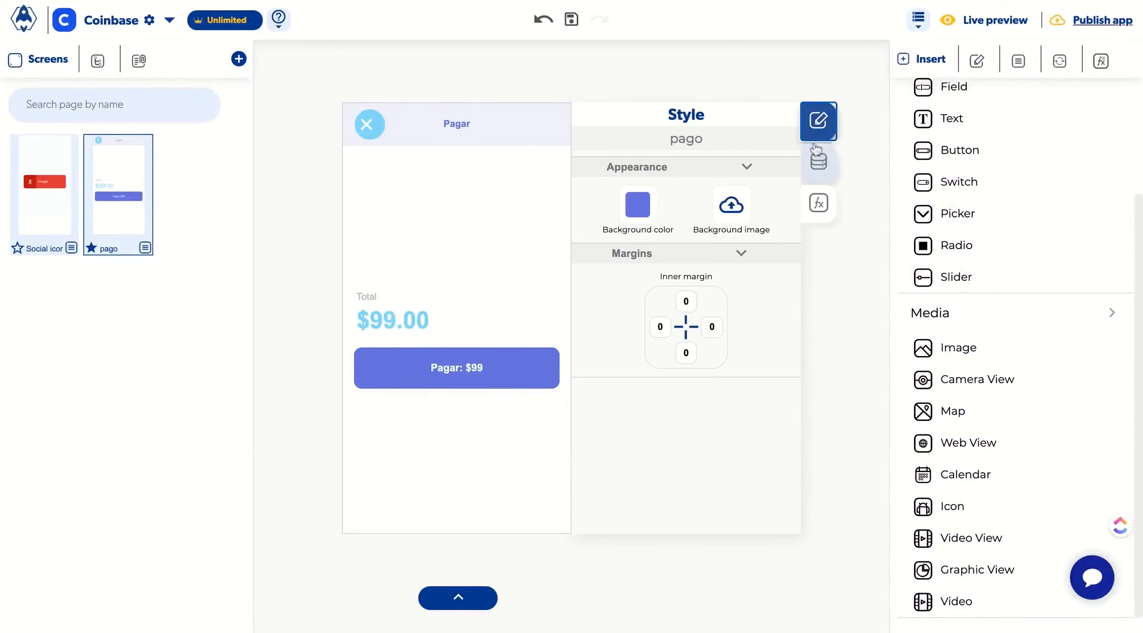
{"action": "left_click", "coordinate": [818, 159]}
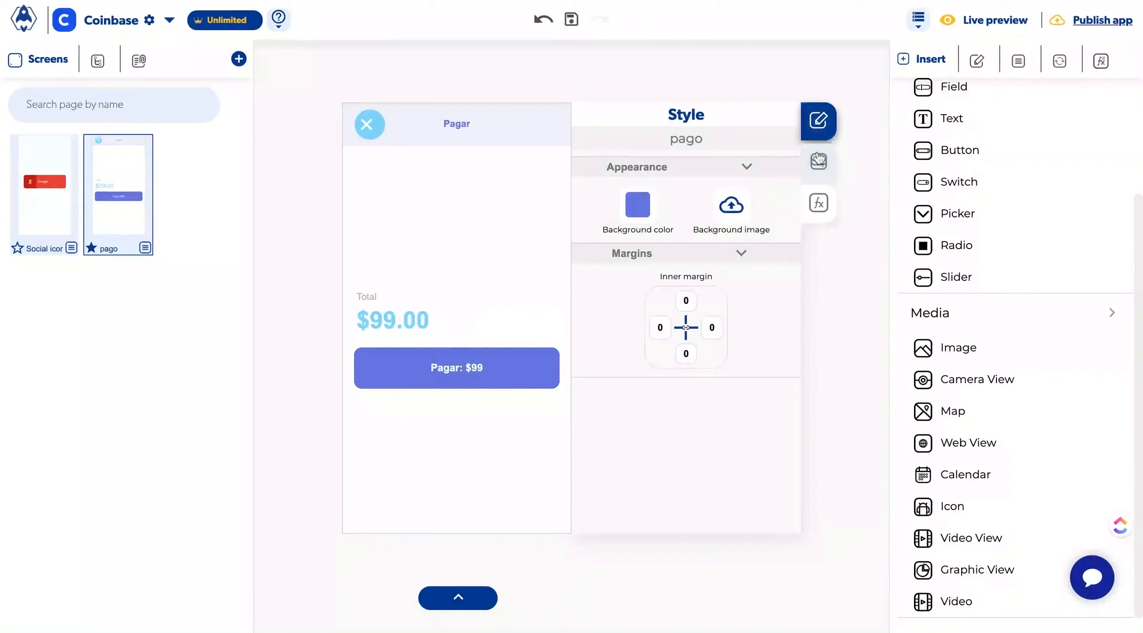
{"action": "left_click", "coordinate": [685, 199]}
{"action": "type", "text": "code"}
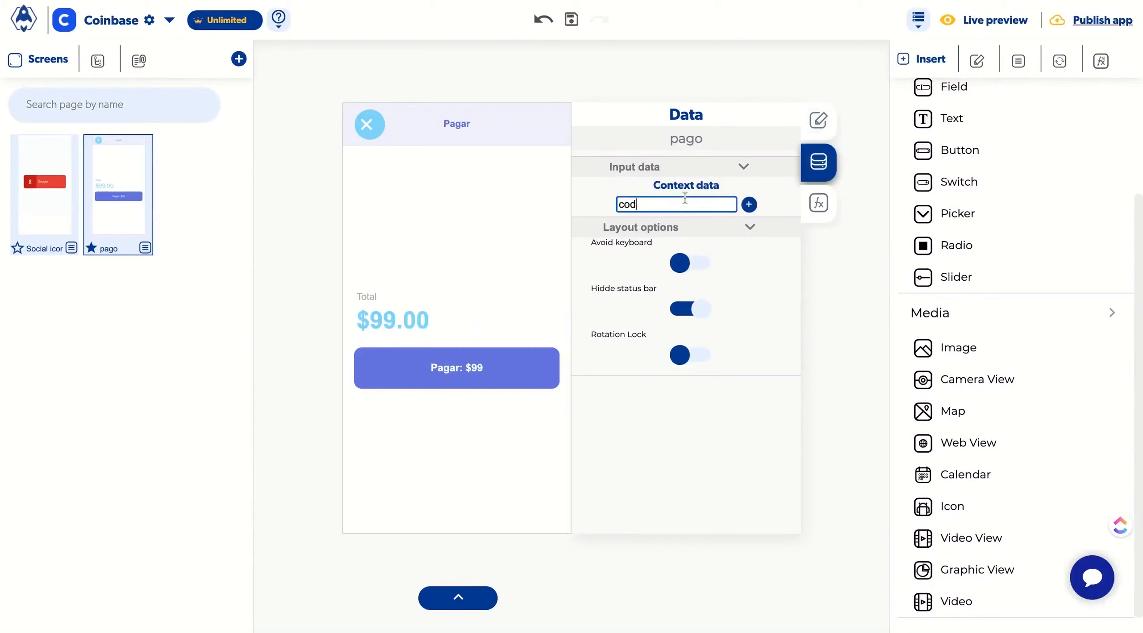
{"action": "left_click", "coordinate": [749, 205]}
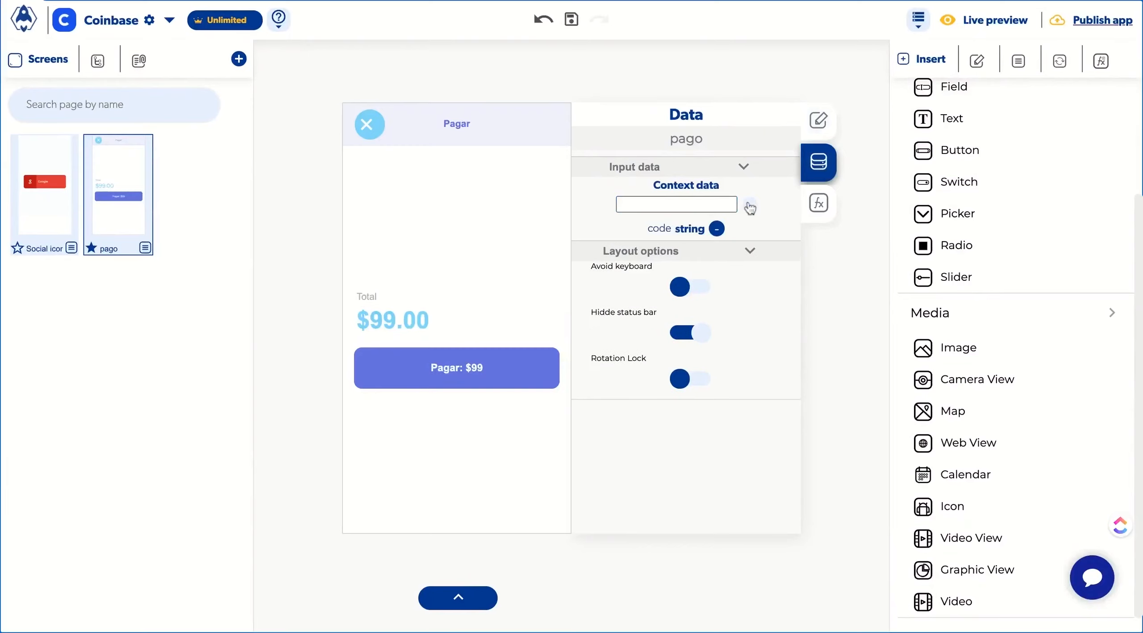
Step: Reopen the Pagar button's functions and review its Error and Success callbacks
{"action": "left_click", "coordinate": [512, 370]}
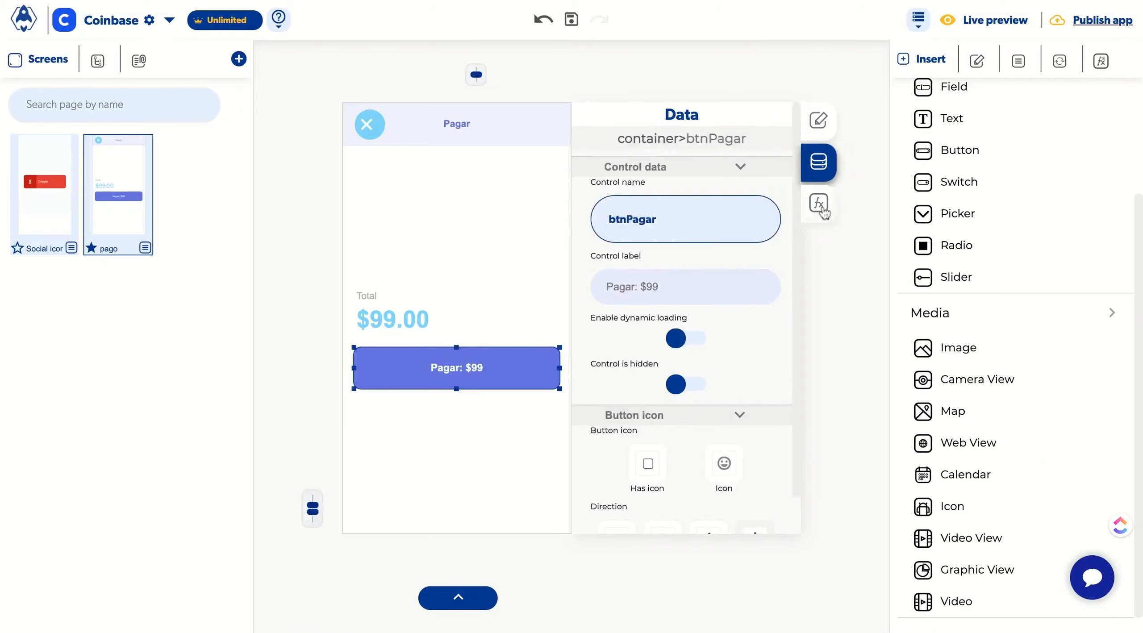
{"action": "left_click", "coordinate": [822, 206]}
{"action": "scroll", "coordinate": [600, 467], "scroll_direction": "down", "scroll_amount": 5}
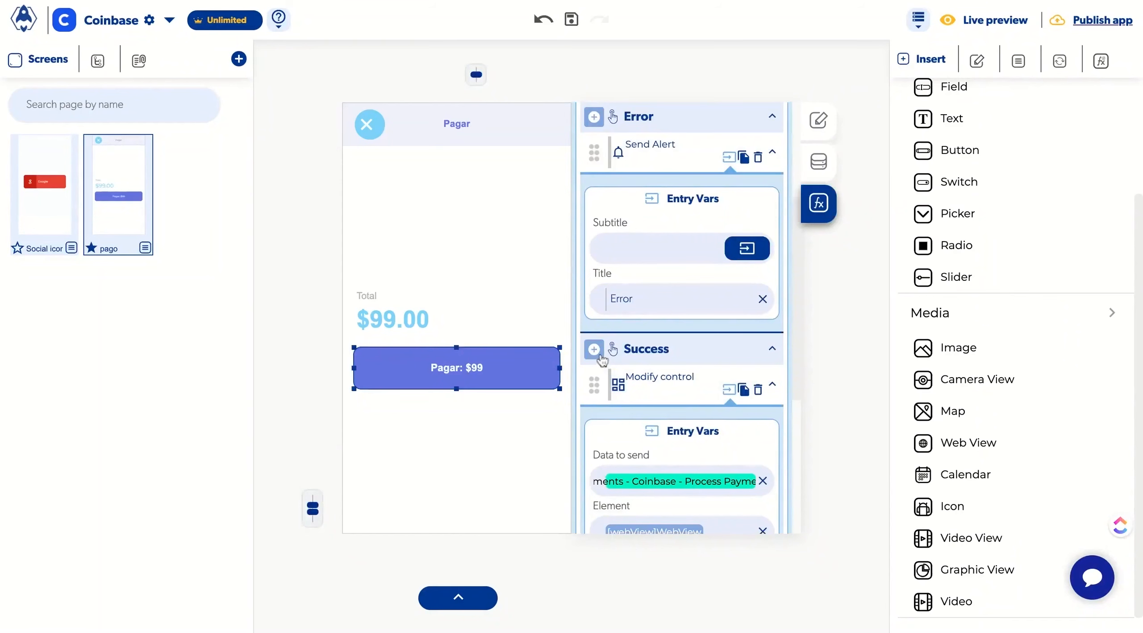
Step: Add a Set Page Value action to the Success callback that stores the Payments - Coinbase - Process Payment output in the key code
{"action": "left_click", "coordinate": [600, 356]}
{"action": "mouse_move", "coordinate": [597, 458]}
{"action": "scroll", "coordinate": [635, 472], "scroll_direction": "down", "scroll_amount": 3}
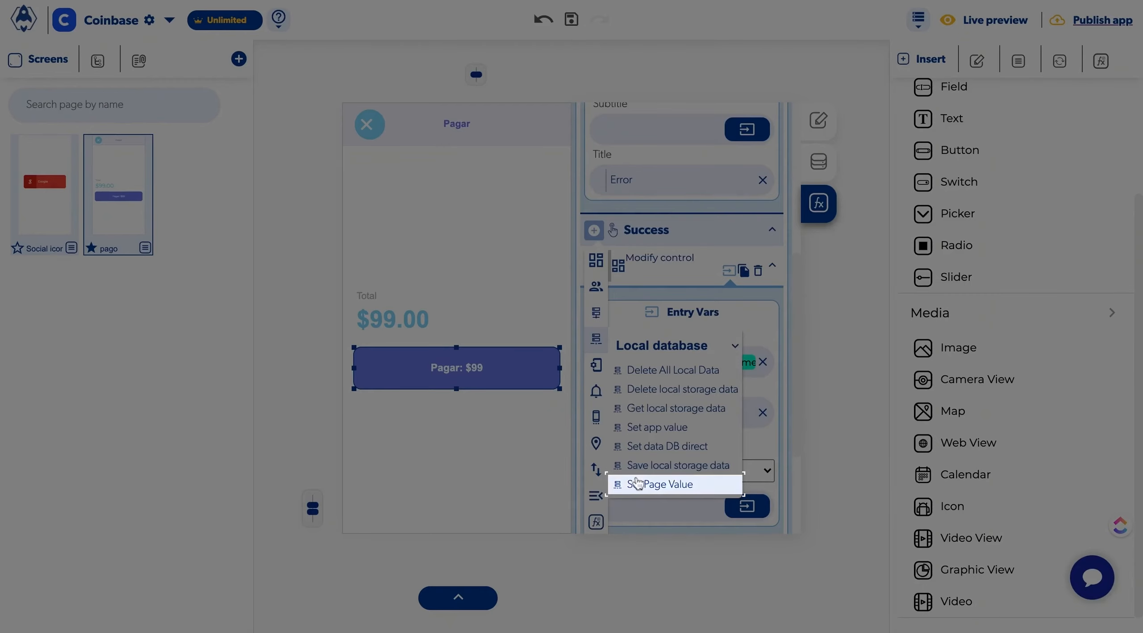
{"action": "left_click", "coordinate": [638, 484]}
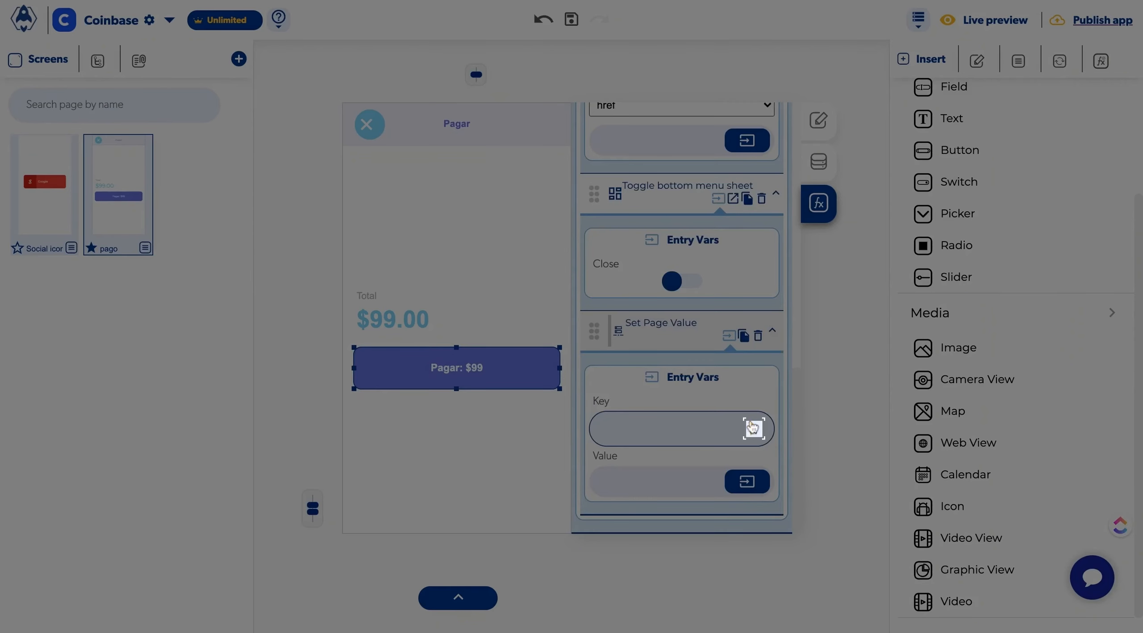
{"action": "left_click", "coordinate": [753, 428]}
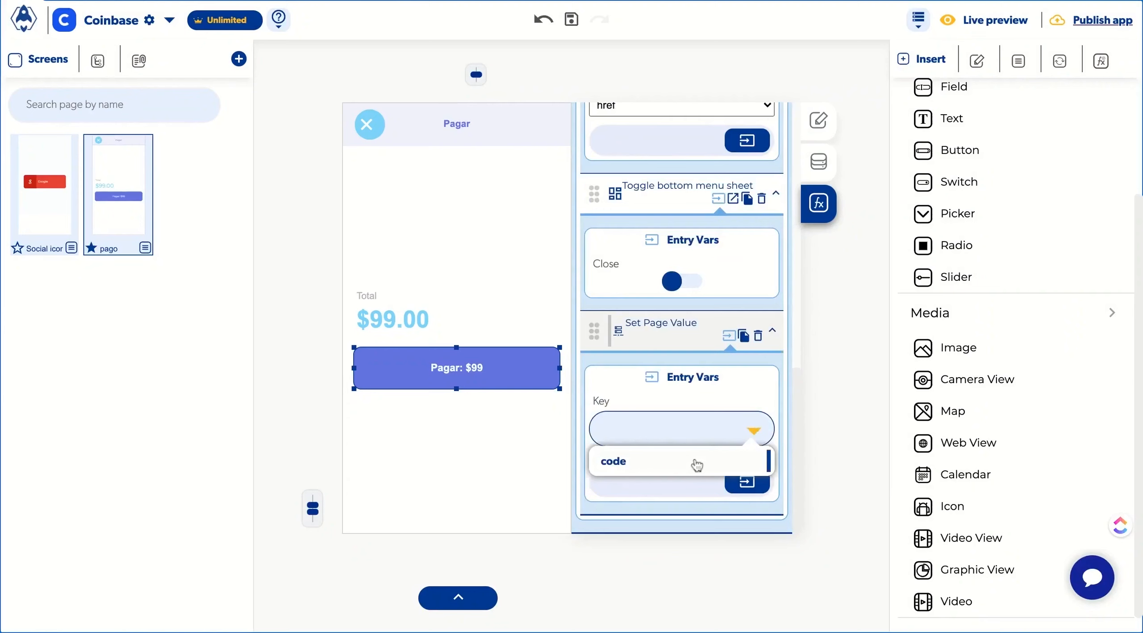
{"action": "left_click", "coordinate": [696, 462]}
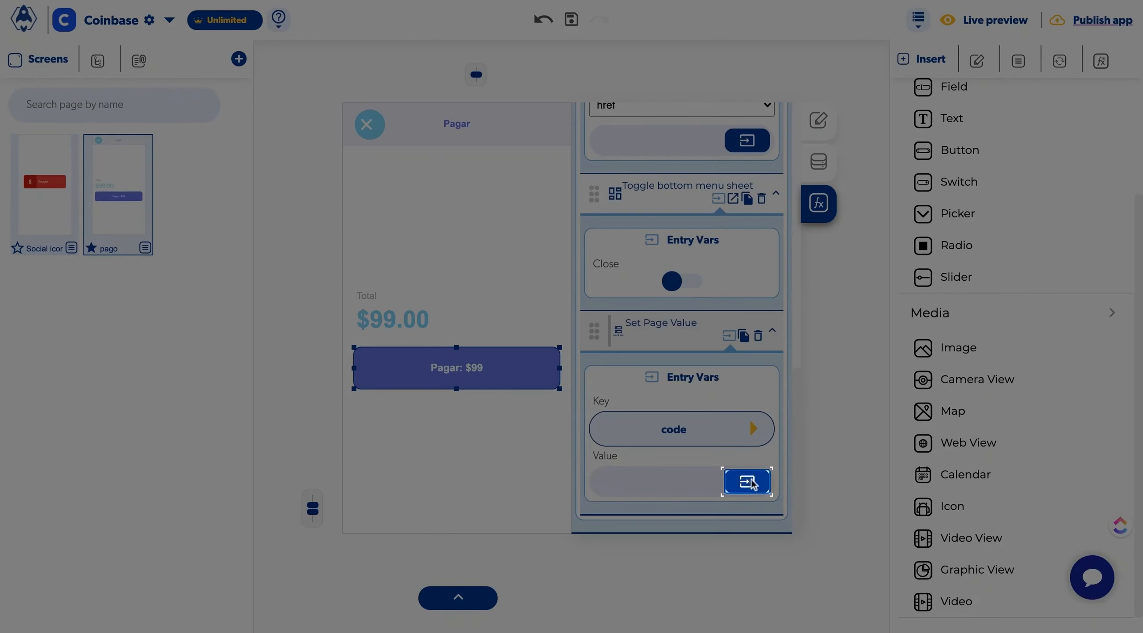
{"action": "left_click", "coordinate": [752, 482]}
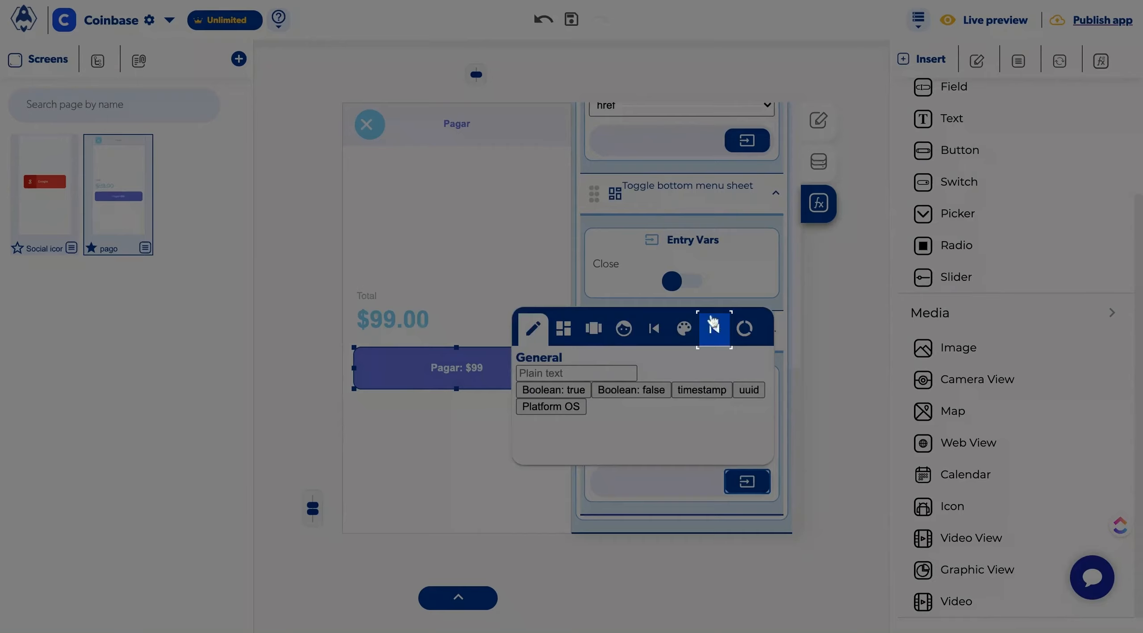
{"action": "left_click", "coordinate": [714, 323]}
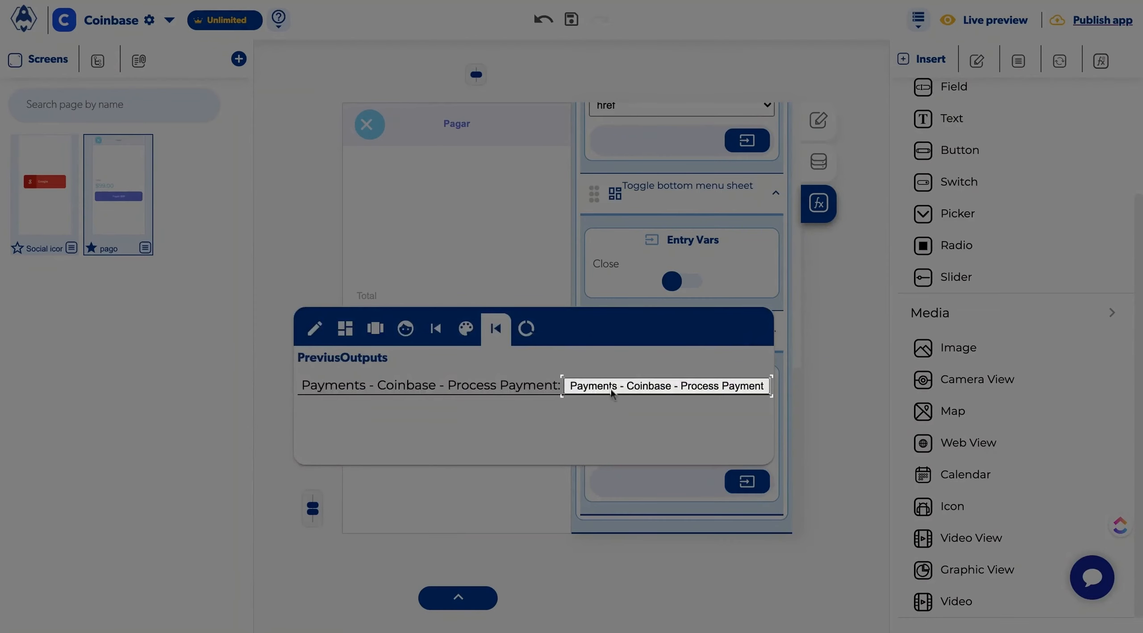
{"action": "left_click", "coordinate": [611, 389]}
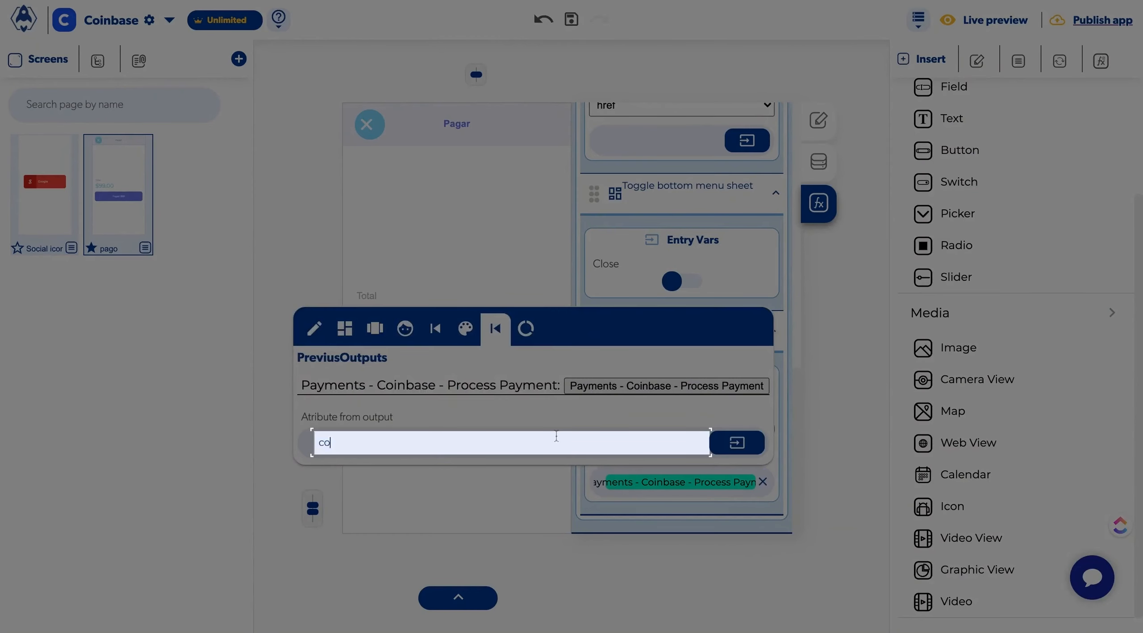
{"action": "left_click", "coordinate": [623, 507]}
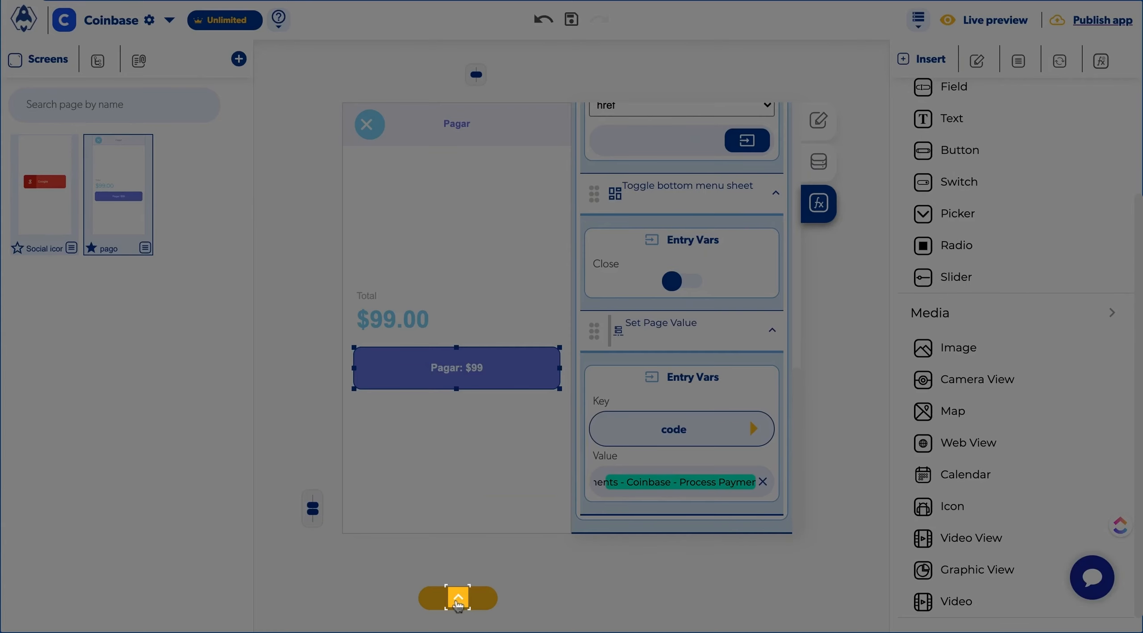
Step: Open the bottom menu web view and import an app process by pasting its copy id
{"action": "left_click", "coordinate": [459, 605]}
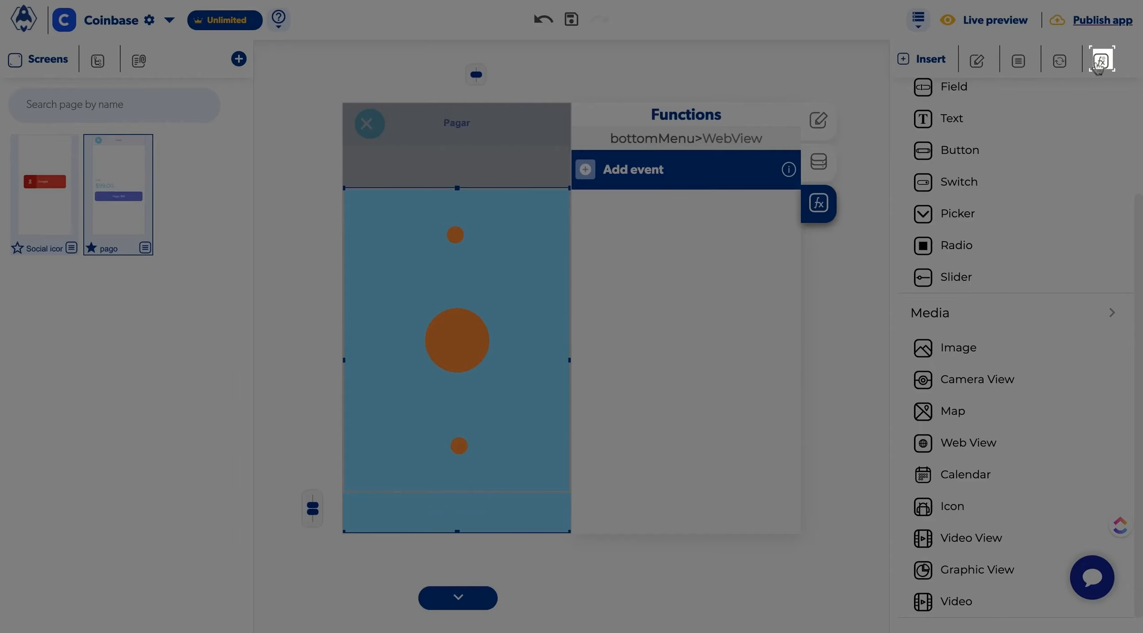
{"action": "left_click", "coordinate": [1100, 61]}
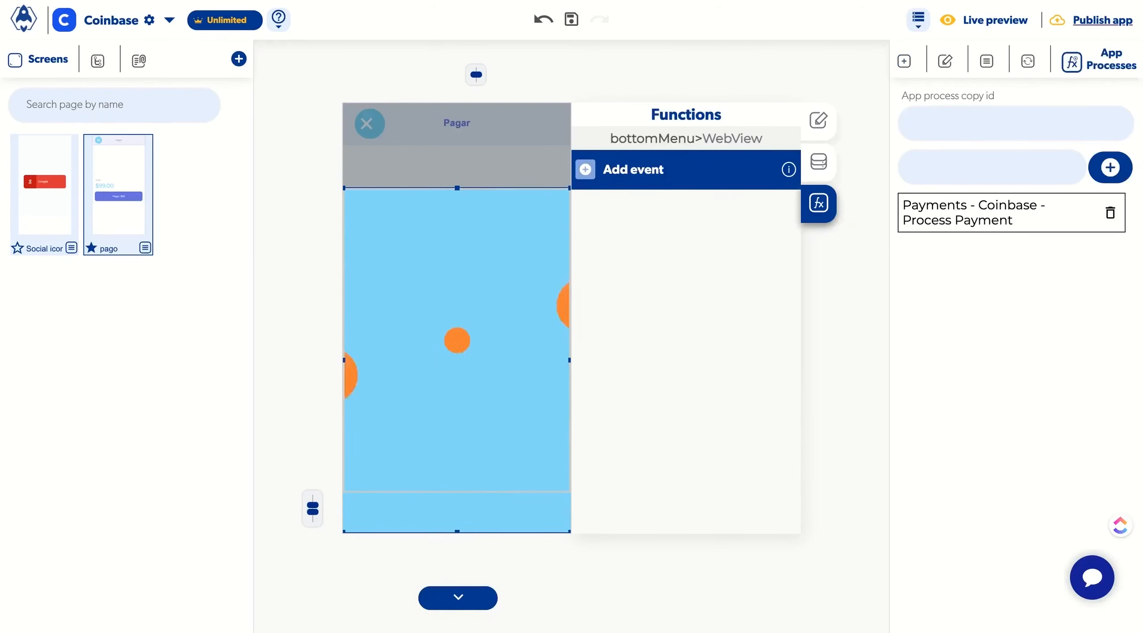
{"action": "left_click", "coordinate": [948, 126]}
{"action": "type", "text": "apv_5WrinTPcaezawiYHYqhUjW"}
{"action": "key", "text": "Return"}
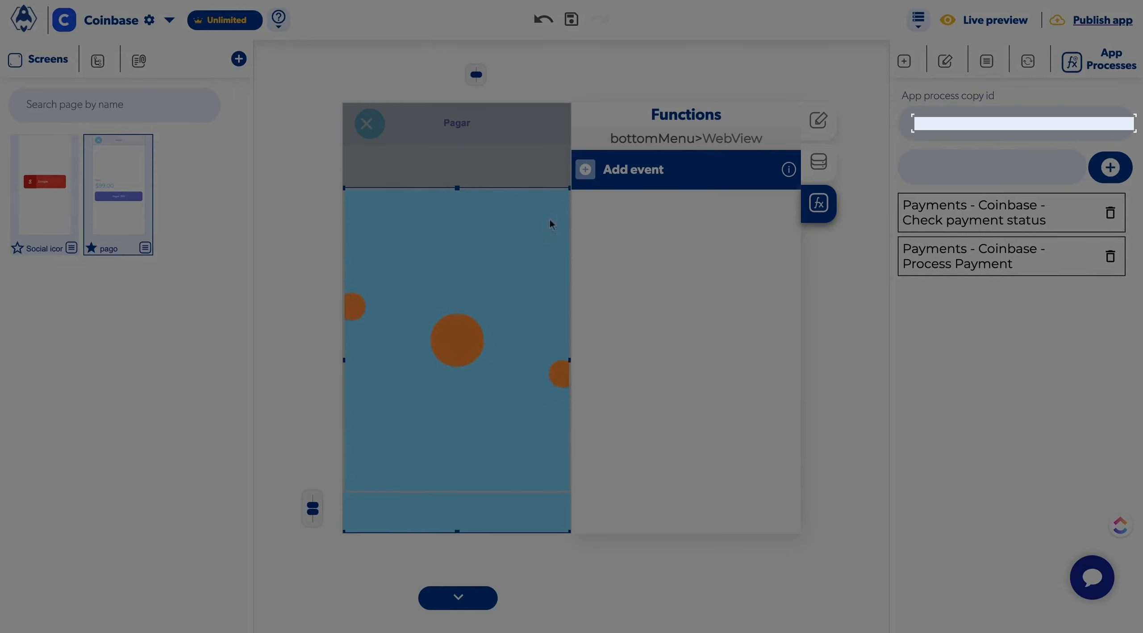
Step: Add an onNavigationStateChange event to the web view that runs Payments - Coinbase - Check payment status
{"action": "left_click", "coordinate": [585, 172]}
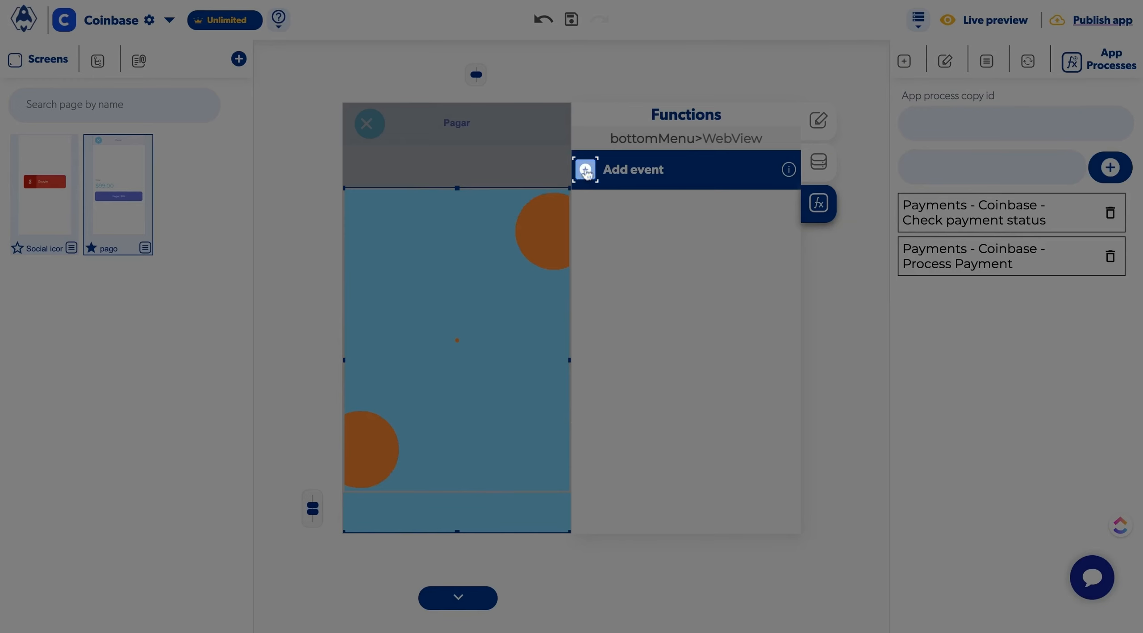
{"action": "left_click", "coordinate": [586, 170]}
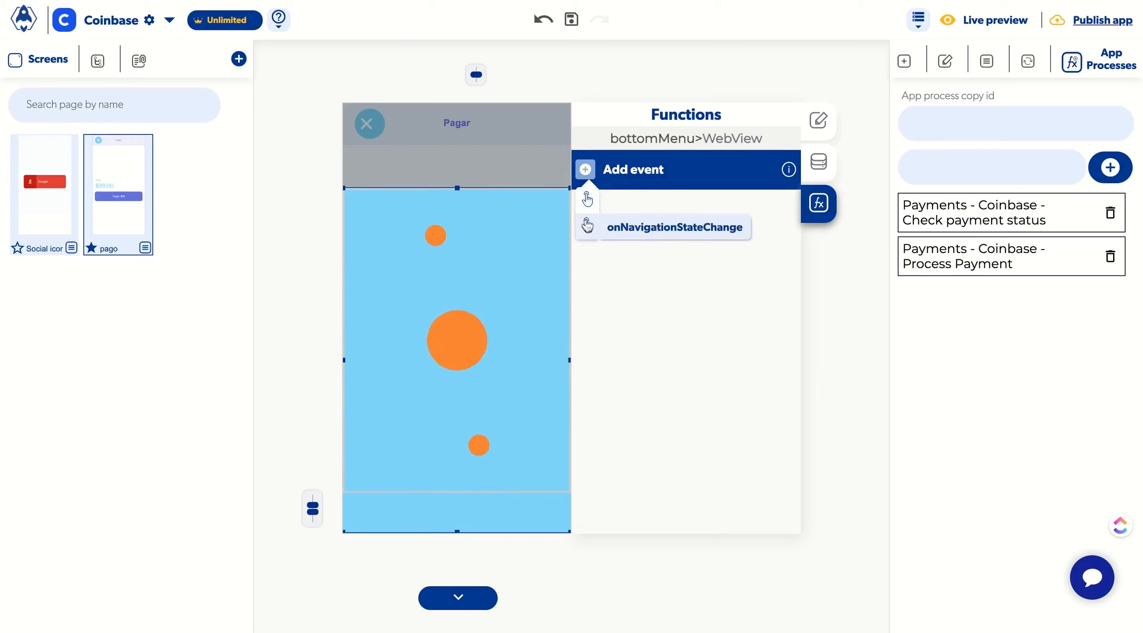
{"action": "left_click", "coordinate": [587, 225]}
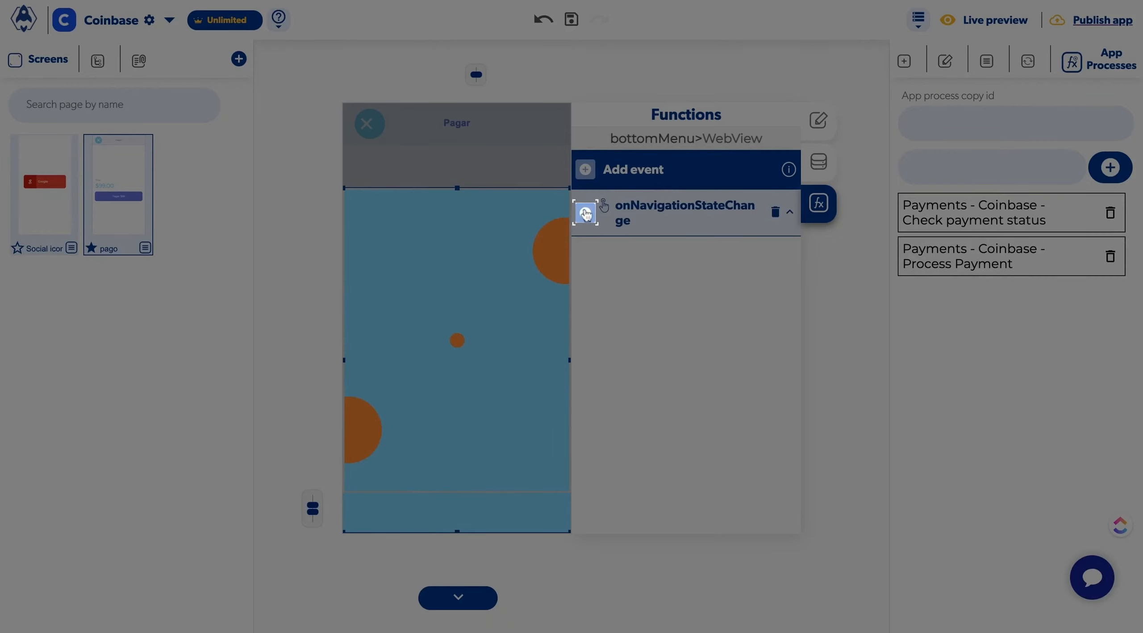
{"action": "left_click", "coordinate": [586, 214]}
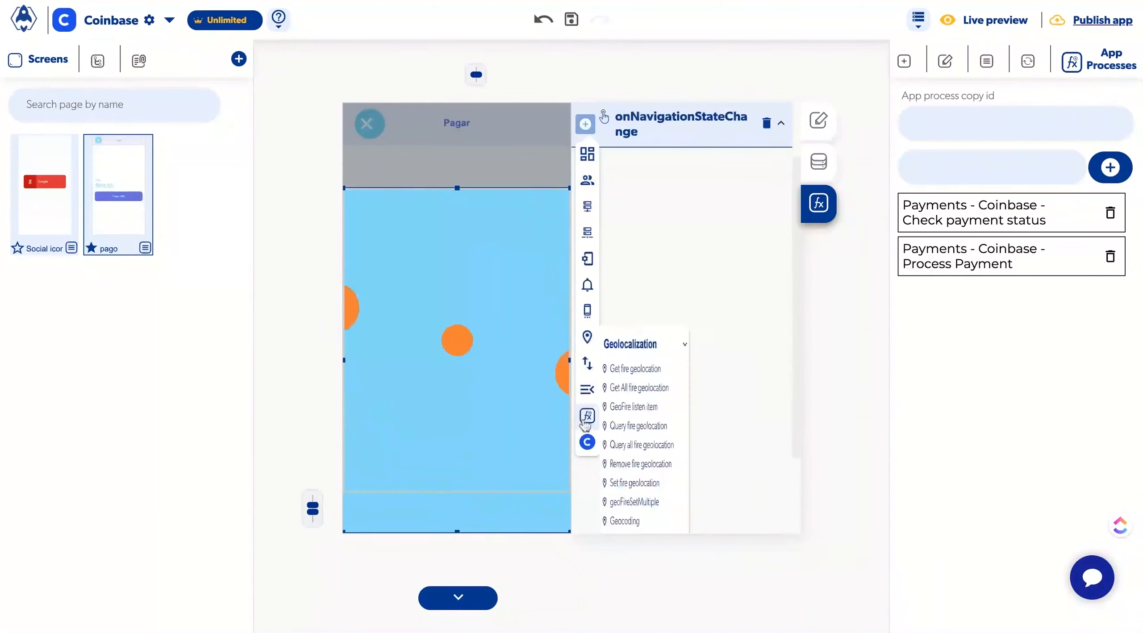
{"action": "mouse_move", "coordinate": [587, 456]}
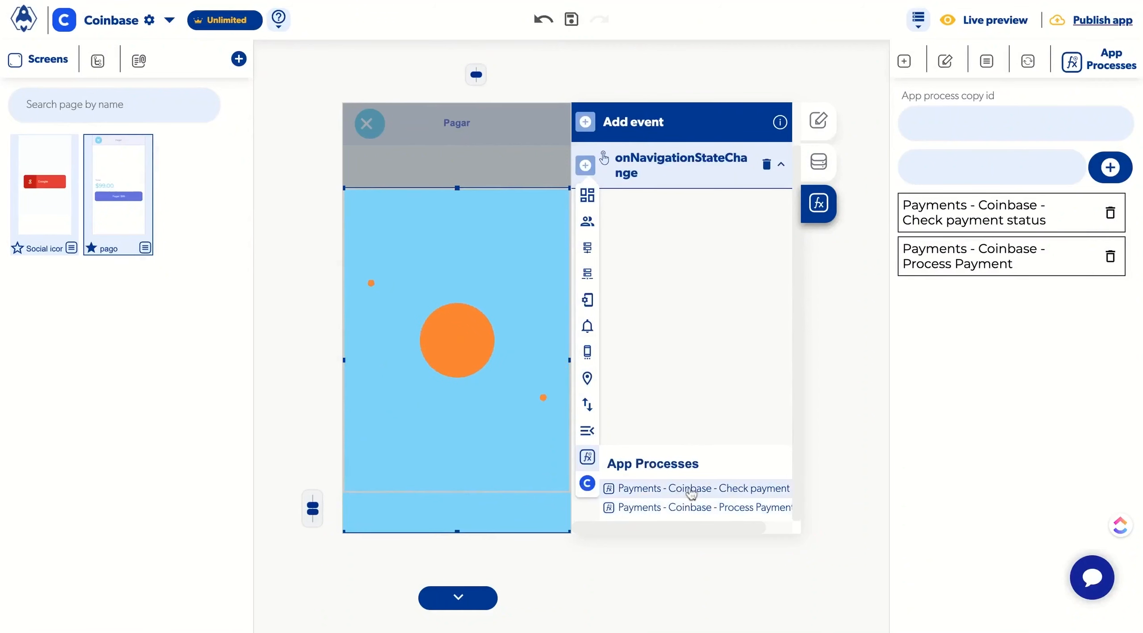
{"action": "left_click", "coordinate": [691, 489]}
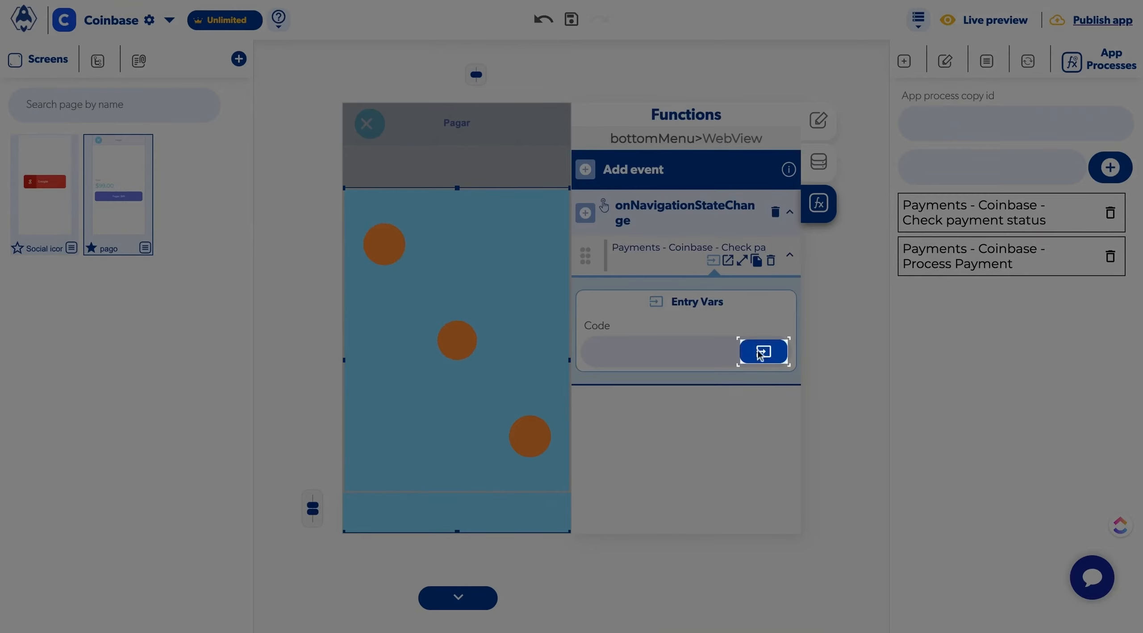
Step: Set the check payment action's Code entry to the page data variable code
{"action": "left_click", "coordinate": [760, 354]}
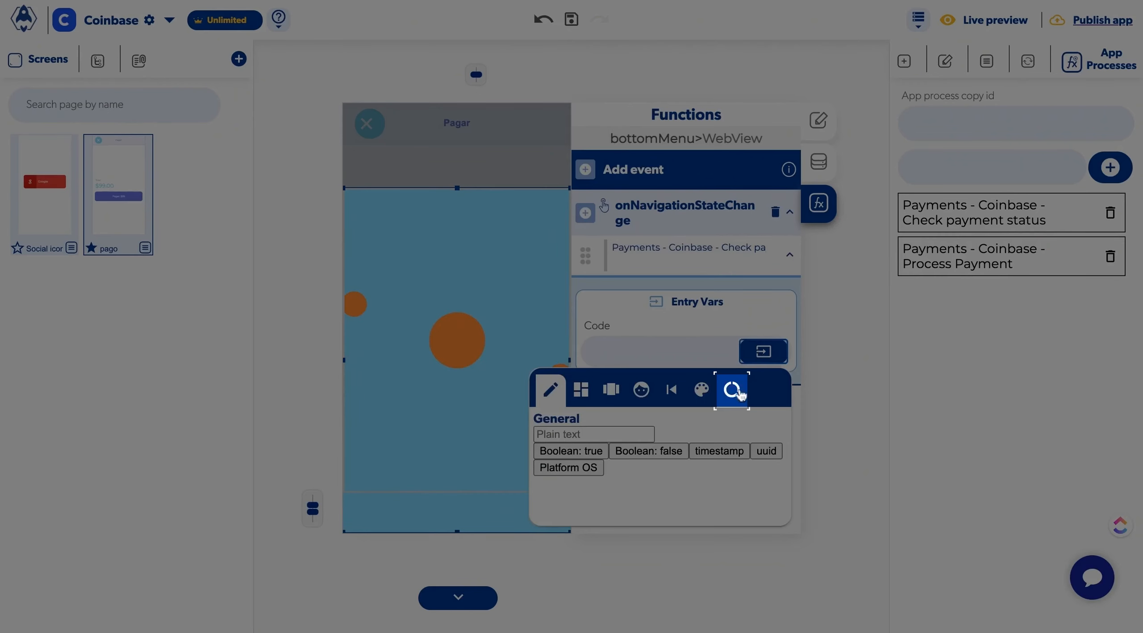
{"action": "left_click", "coordinate": [735, 391]}
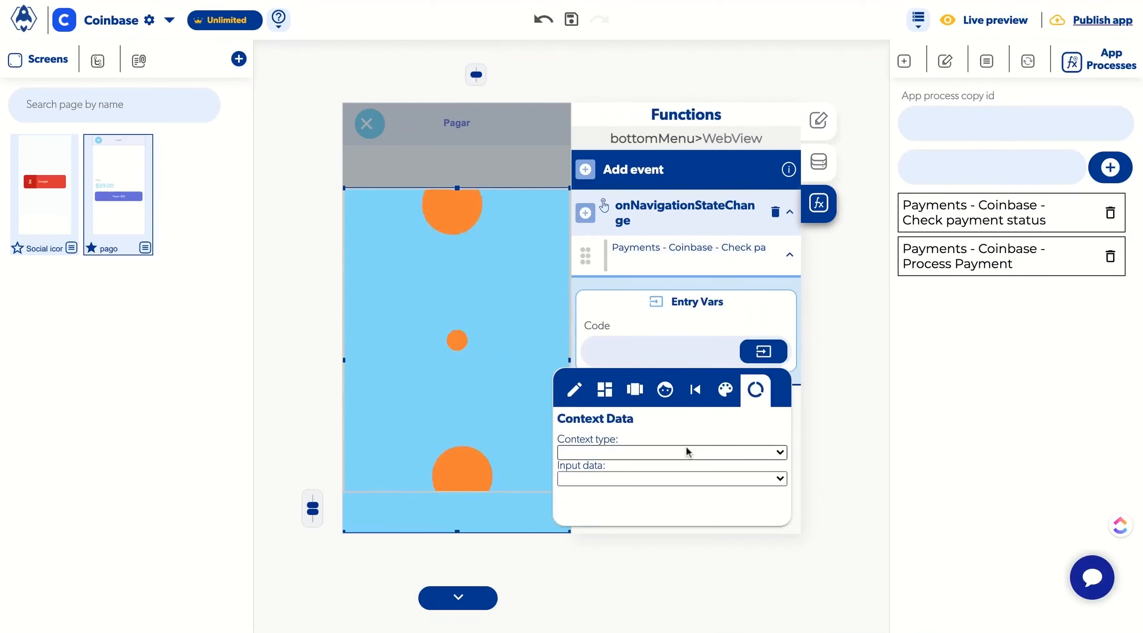
{"action": "left_click", "coordinate": [687, 449]}
{"action": "left_click", "coordinate": [645, 476]}
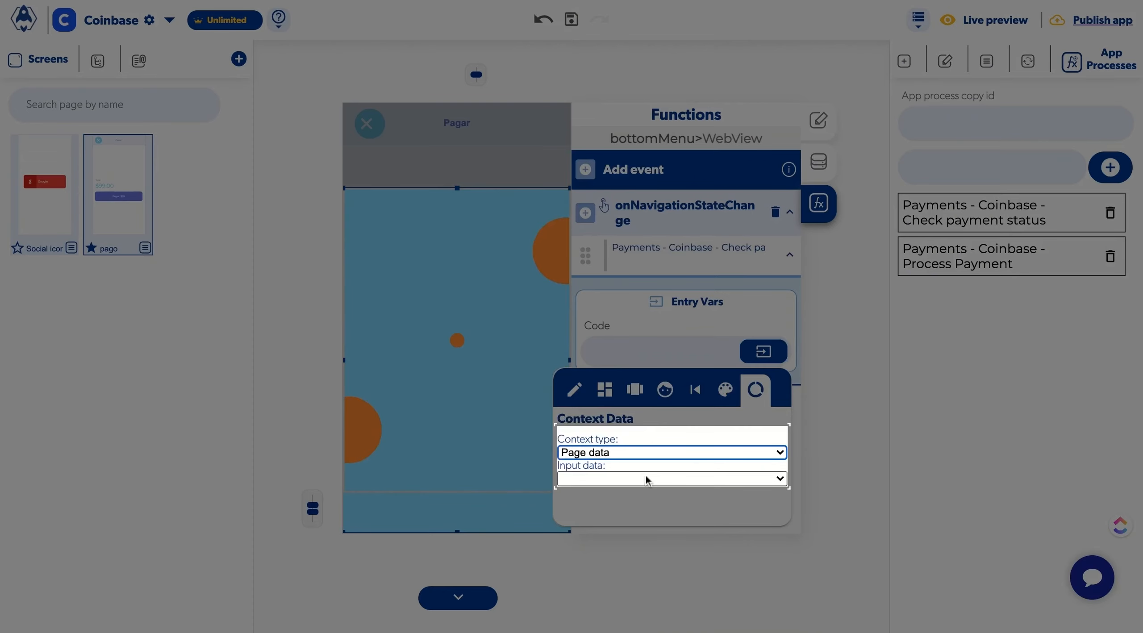
{"action": "left_click", "coordinate": [646, 477]}
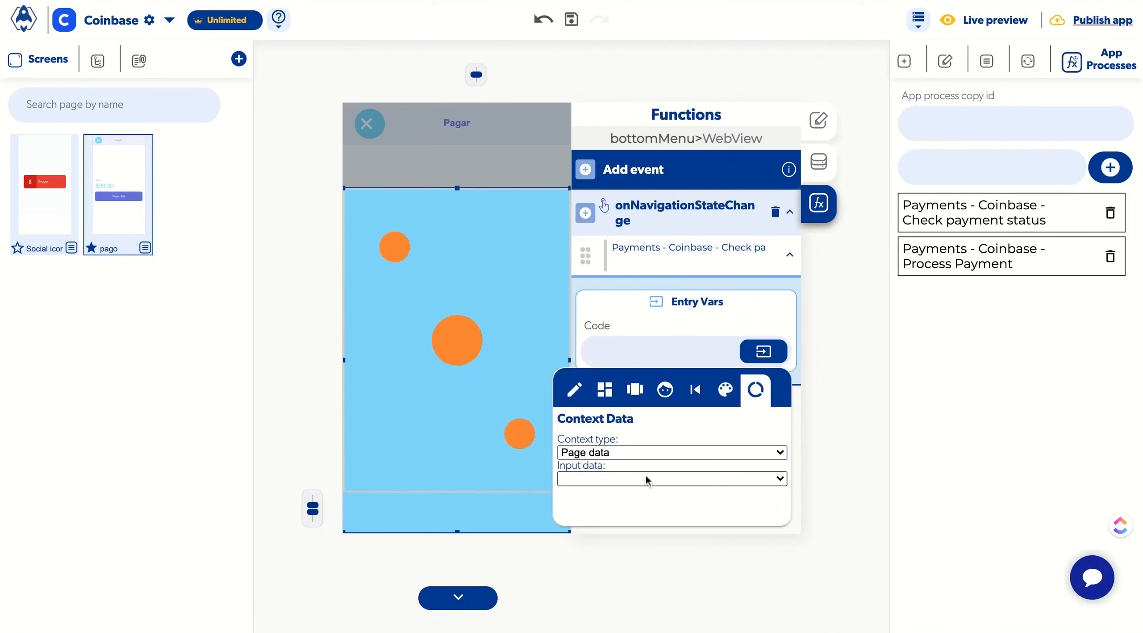
{"action": "left_click", "coordinate": [646, 479]}
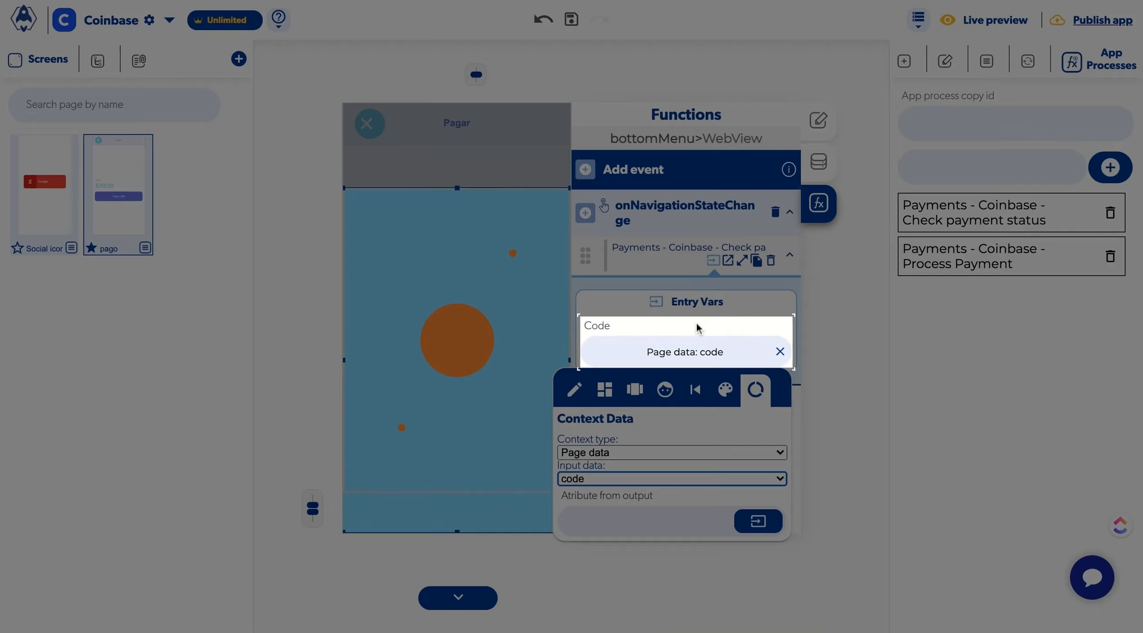
{"action": "left_click", "coordinate": [698, 328]}
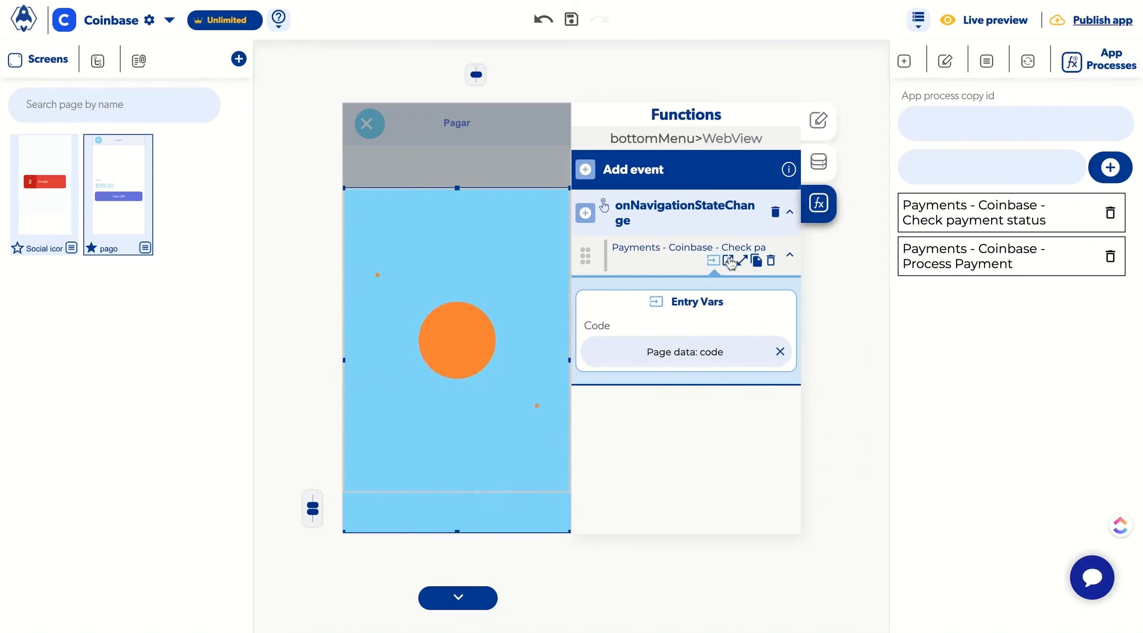
Step: Add a Send Alert action titled Success to the check payment action's Success callback
{"action": "left_click", "coordinate": [728, 262]}
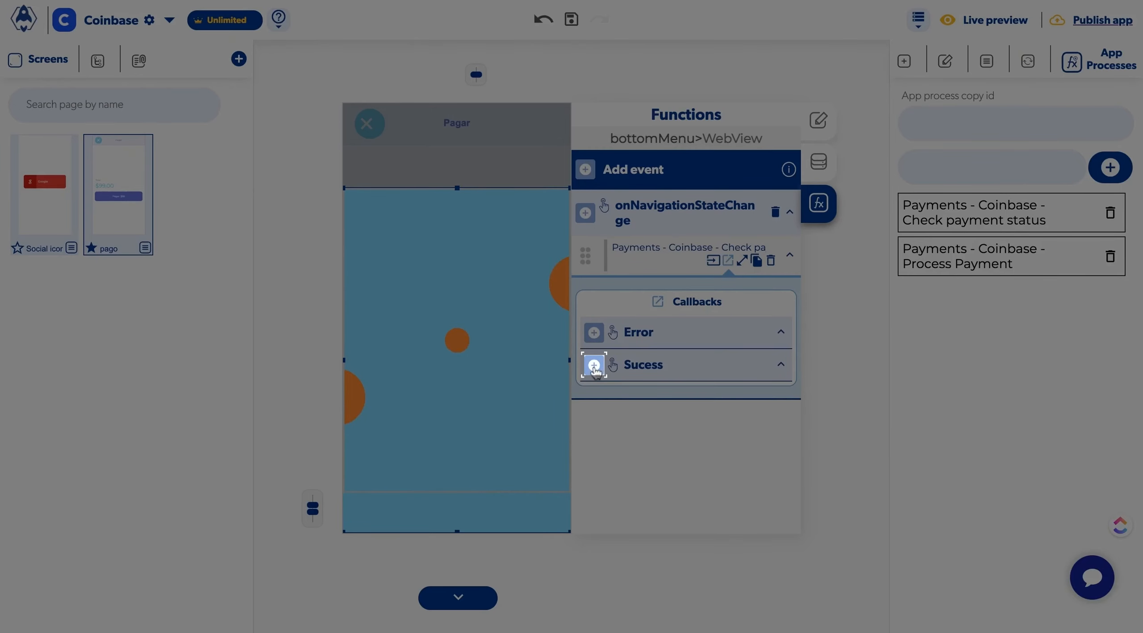
{"action": "left_click", "coordinate": [594, 366]}
{"action": "mouse_move", "coordinate": [597, 388]}
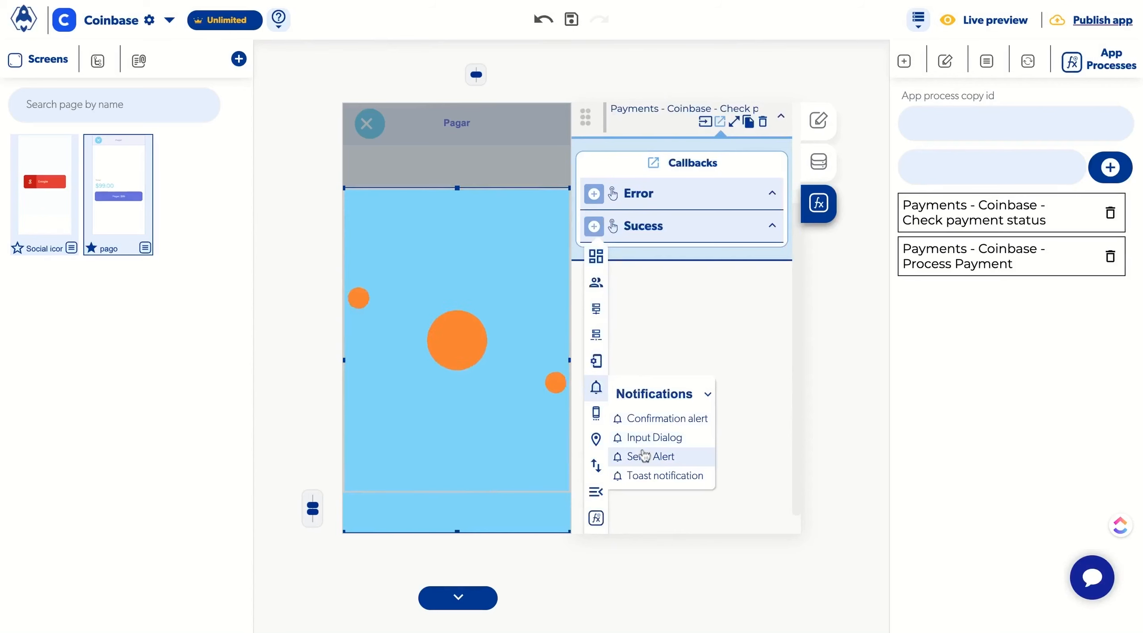
{"action": "left_click", "coordinate": [644, 455]}
{"action": "left_click", "coordinate": [629, 477]}
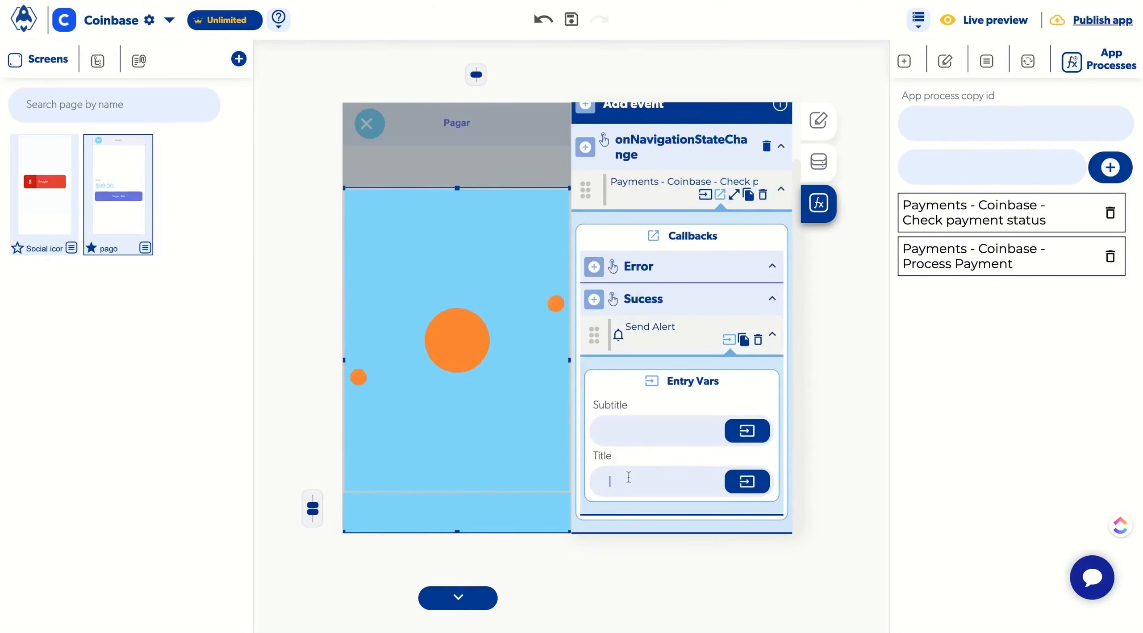
{"action": "type", "text": "Succc"}
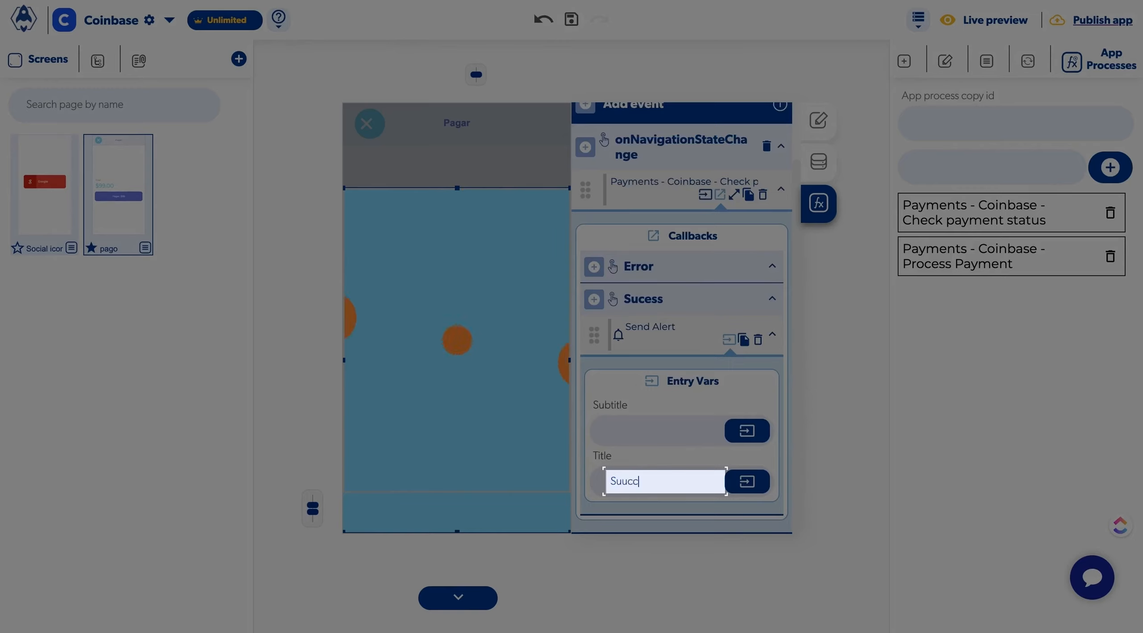
{"action": "type", "text": "e"}
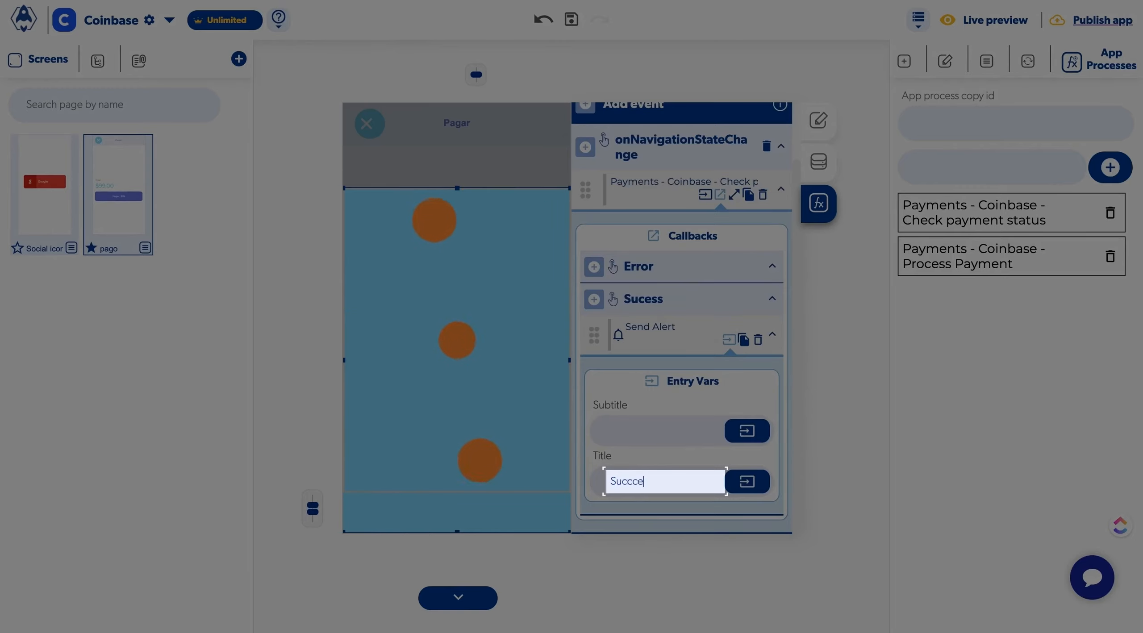
{"action": "key", "text": "BackSpace"}
{"action": "key", "text": "BackSpace"}
{"action": "type", "text": "e"}
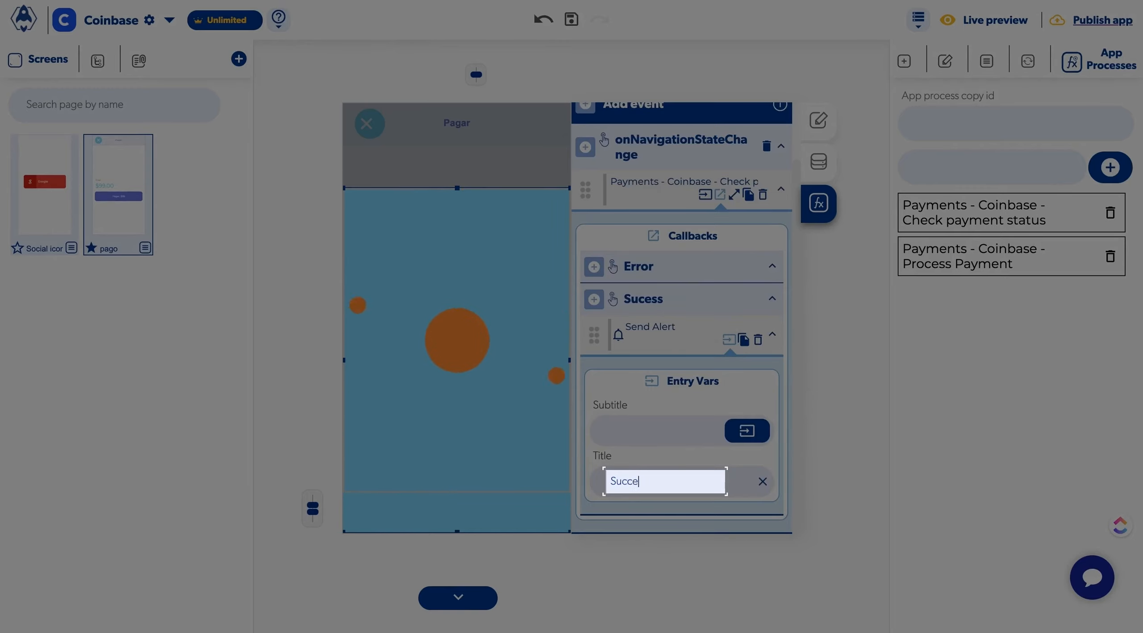
{"action": "type", "text": "ss"}
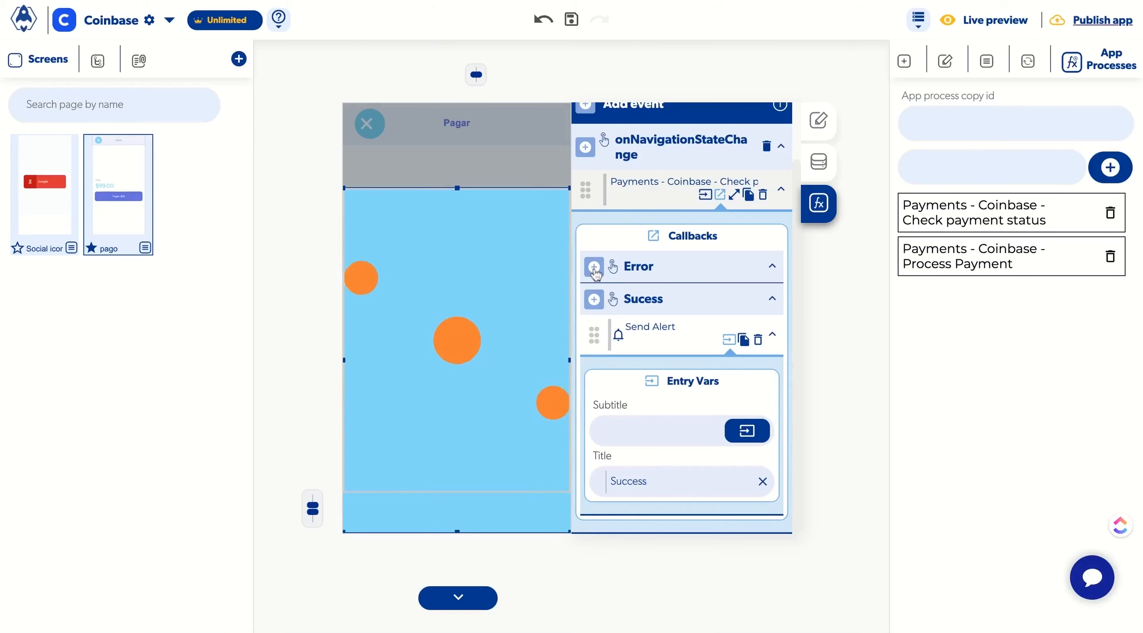
Step: Add a Send Alert action titled Error to the check payment action's Error callback
{"action": "left_click", "coordinate": [594, 267]}
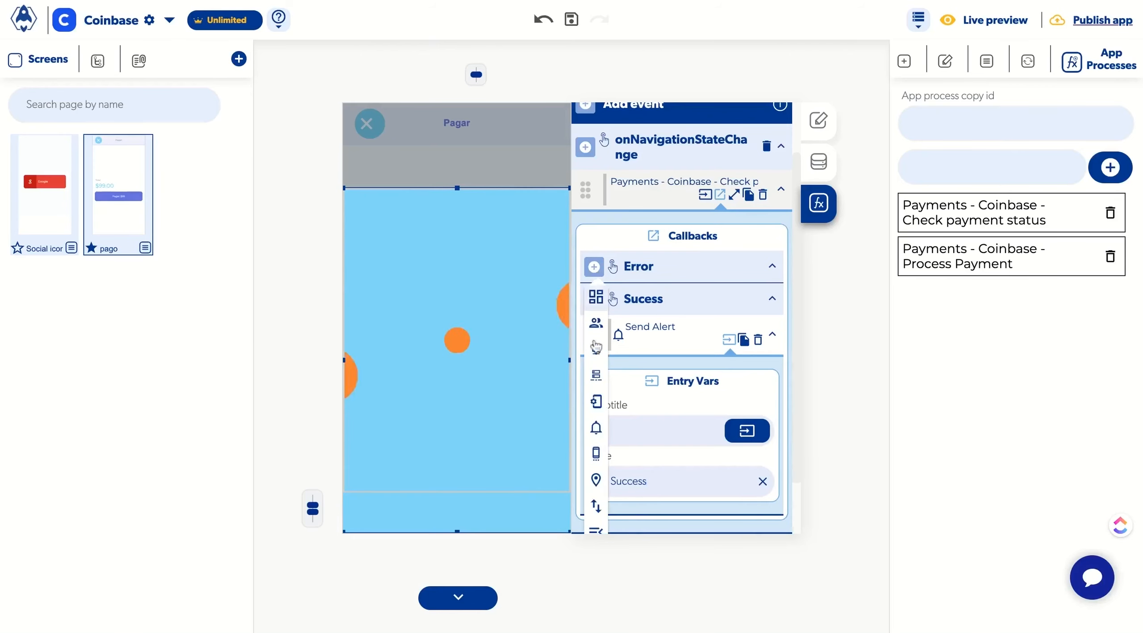
{"action": "mouse_move", "coordinate": [596, 428]}
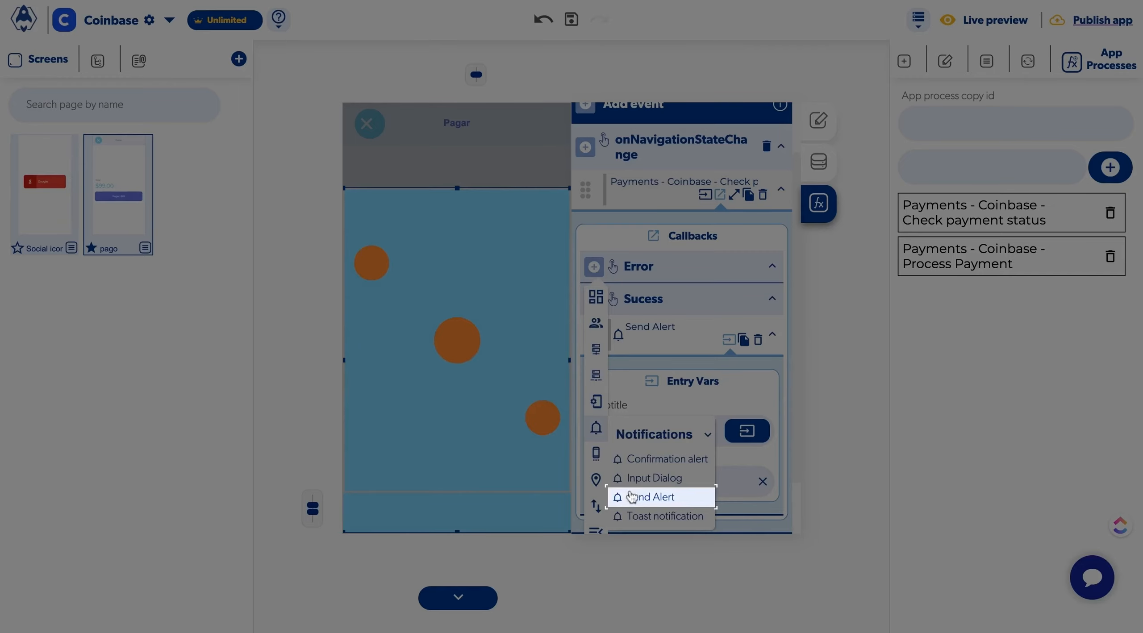
{"action": "left_click", "coordinate": [631, 497]}
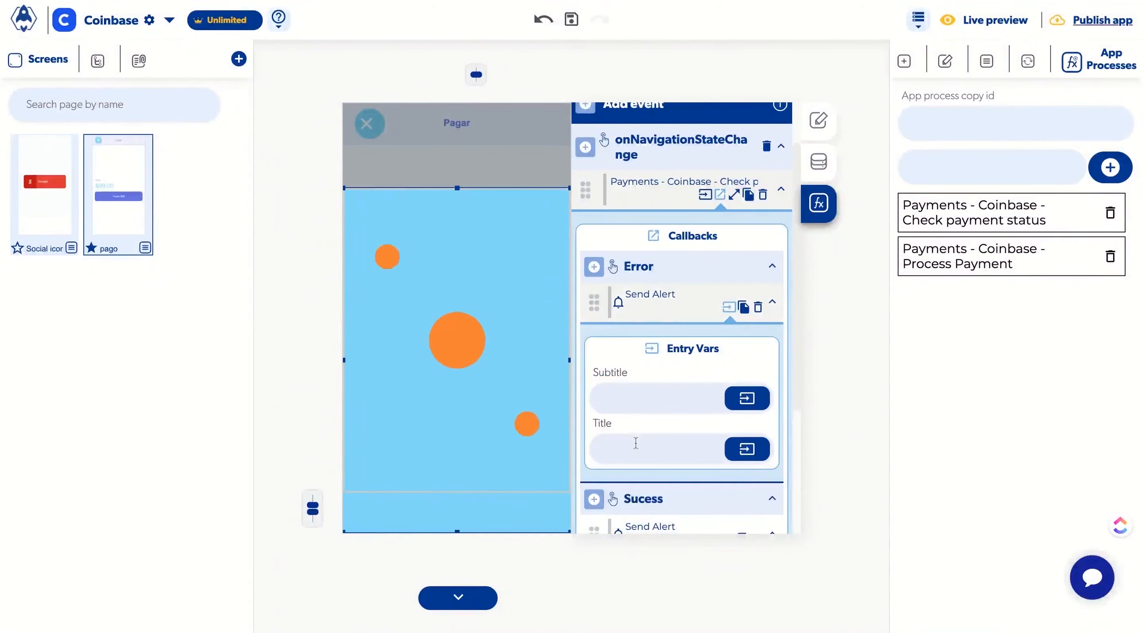
{"action": "left_click", "coordinate": [636, 443]}
{"action": "type", "text": "Error"}
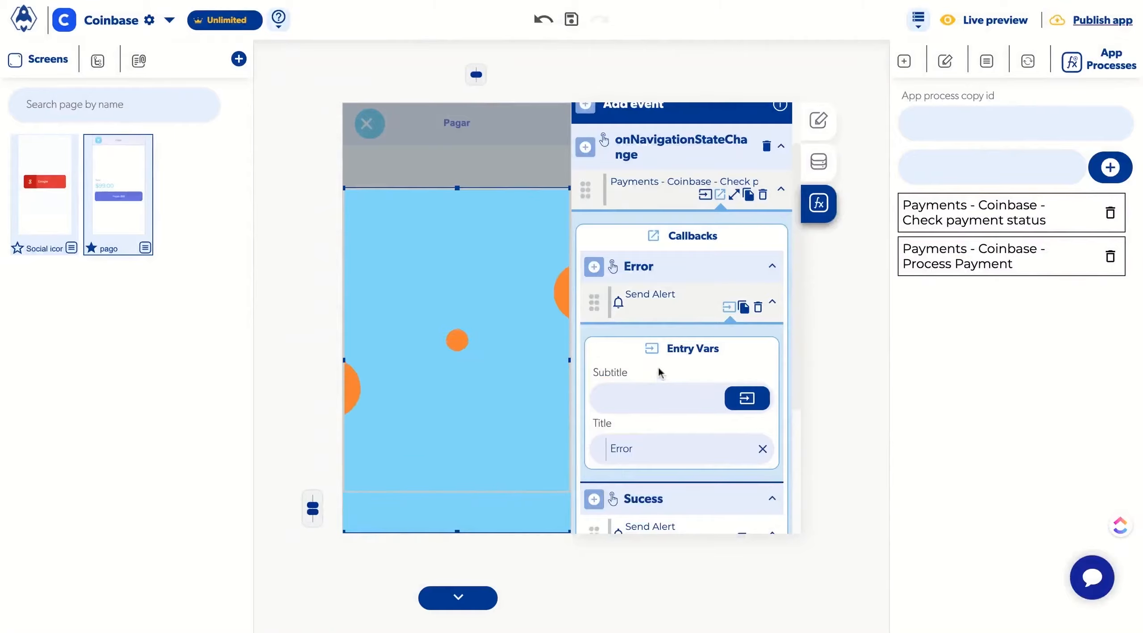